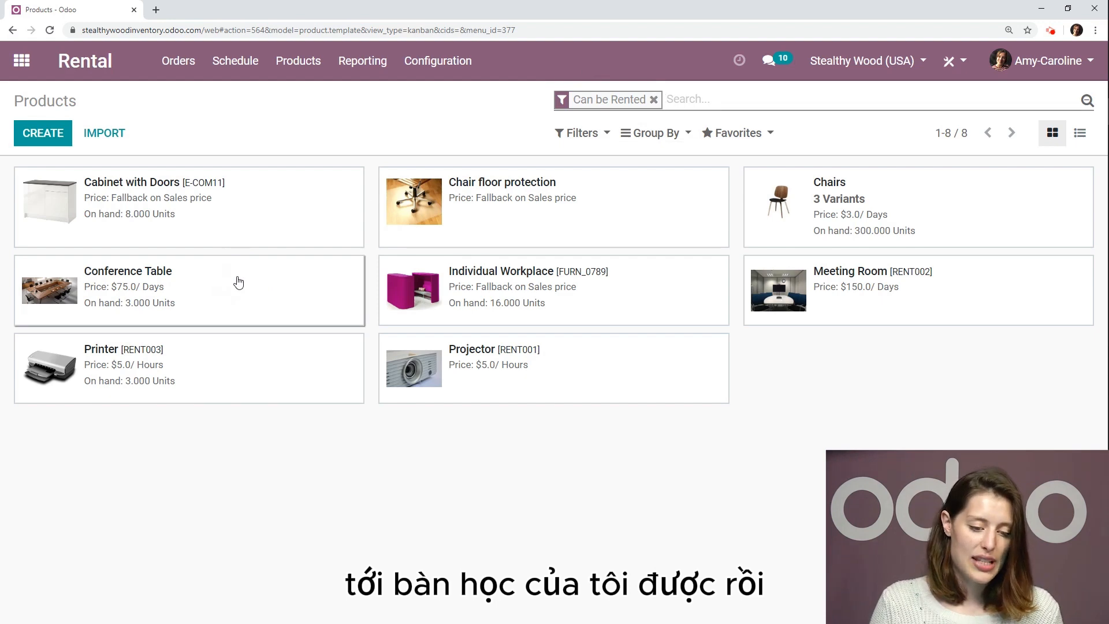
# Open the Conference Table product for editing and bring up its rental pricing and reservation settings
pyautogui.click(239, 282)
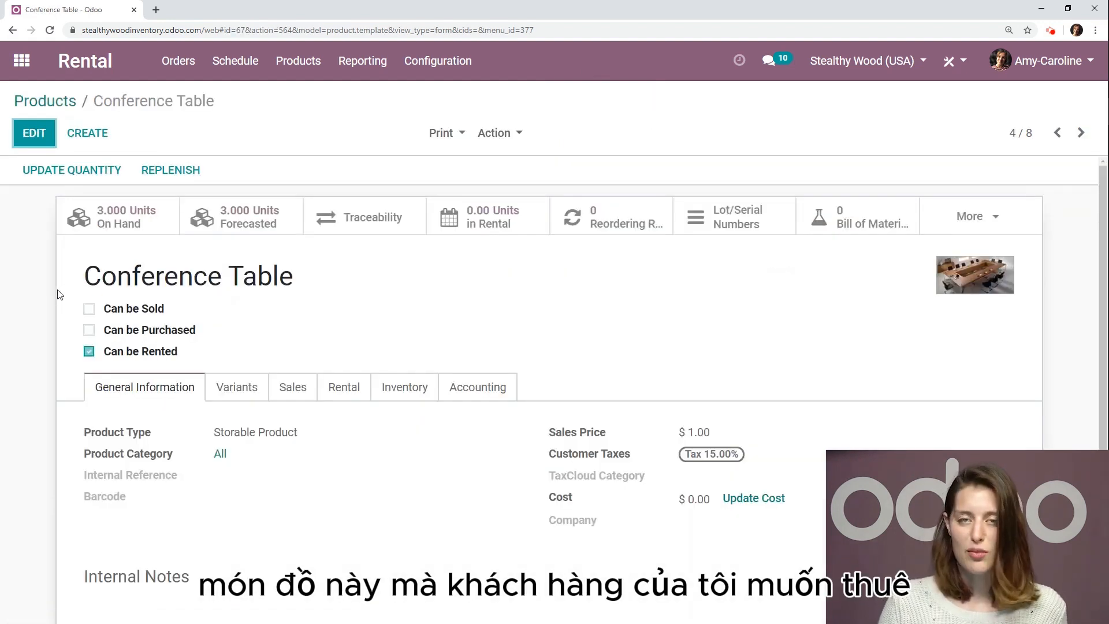
pyautogui.click(23, 137)
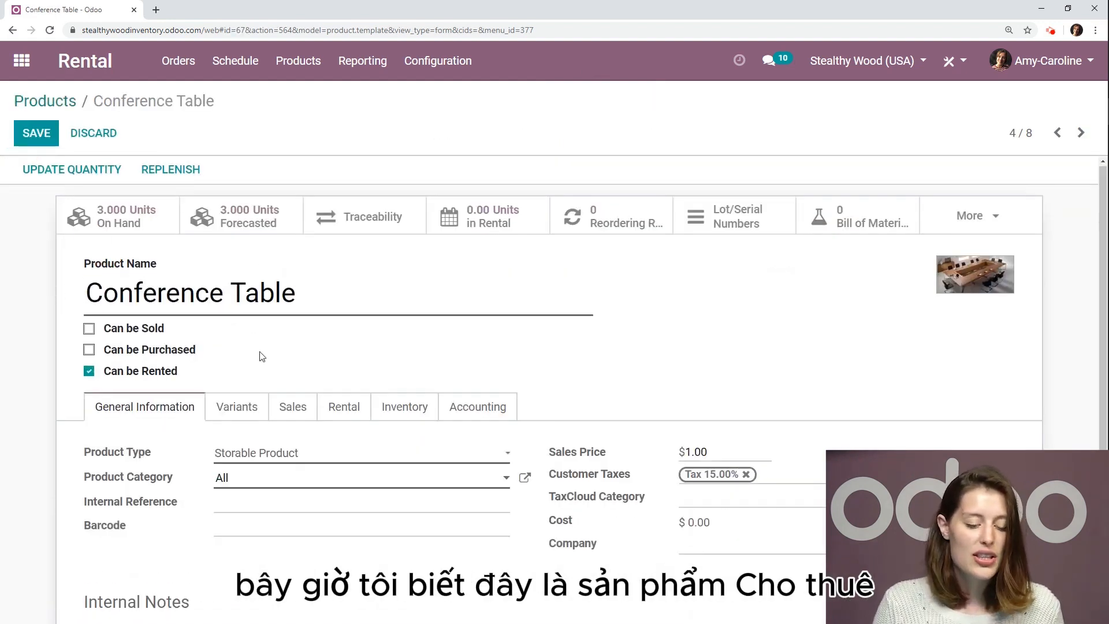
pyautogui.scroll(-1, 262, 356)
pyautogui.moveTo(185, 317); pyautogui.dragTo(106, 314)
pyautogui.click(275, 326)
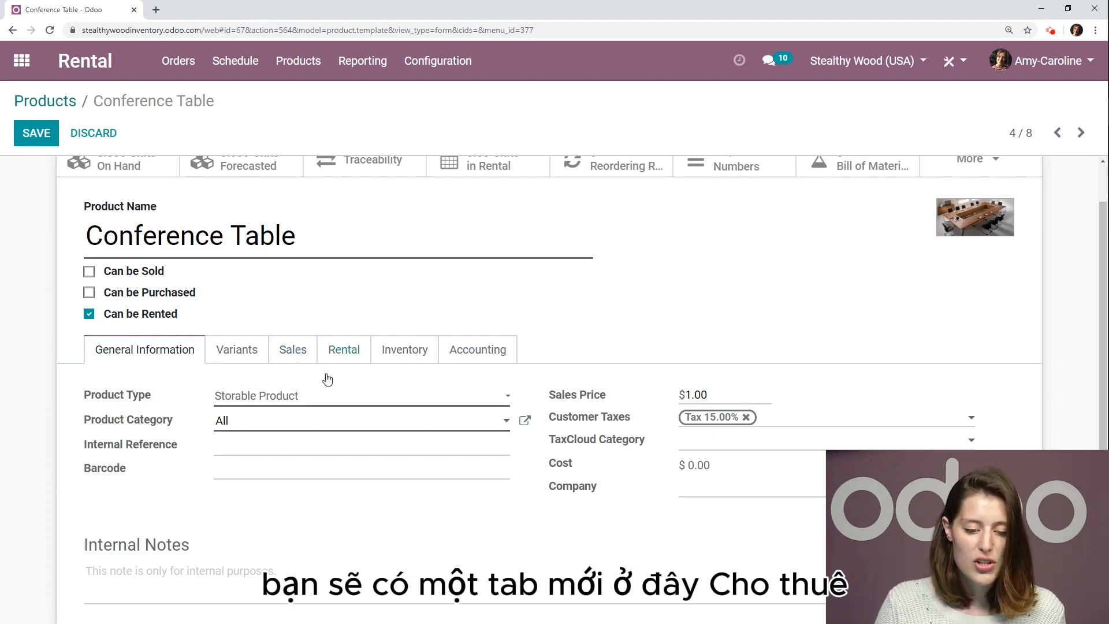
pyautogui.click(345, 361)
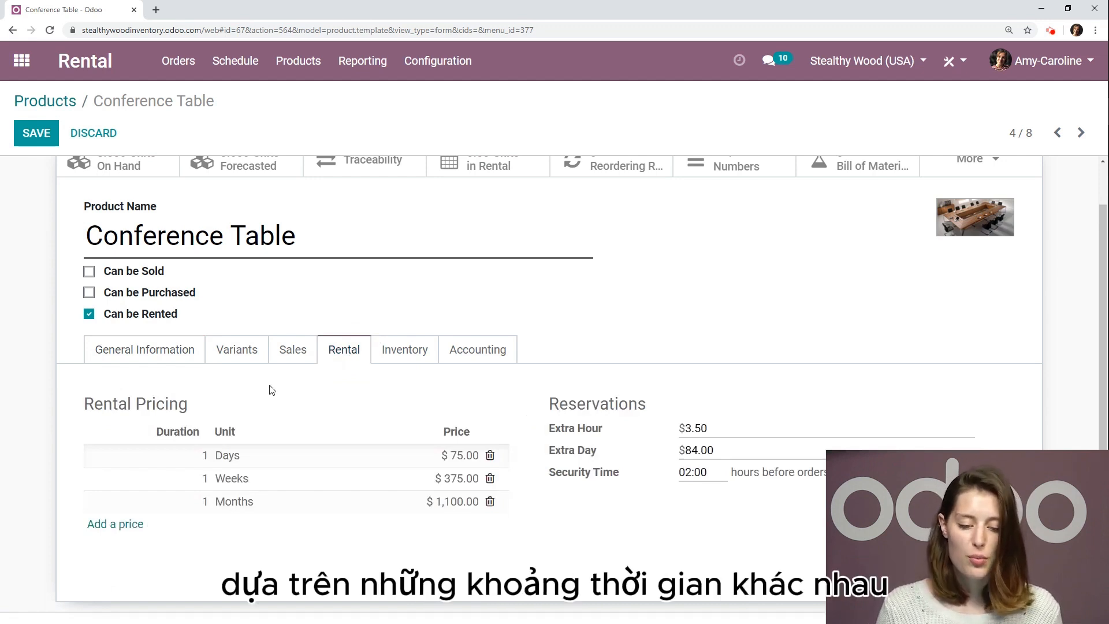
pyautogui.scroll(-1, 271, 389)
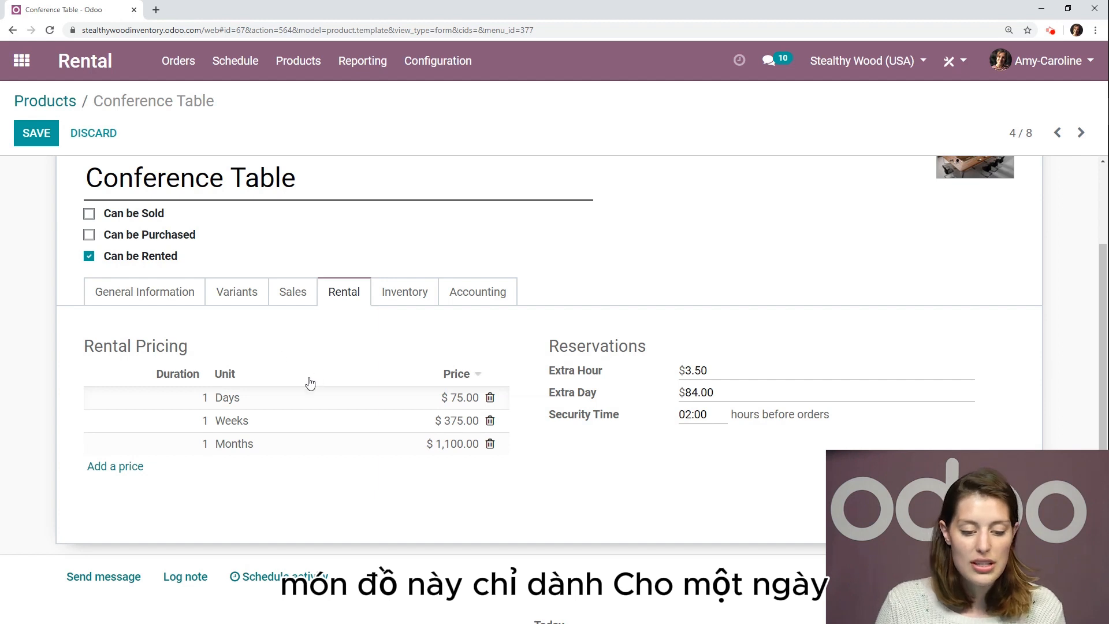
# Check the time units available for the Conference Table's daily rental price
pyautogui.click(236, 405)
pyautogui.click(297, 397)
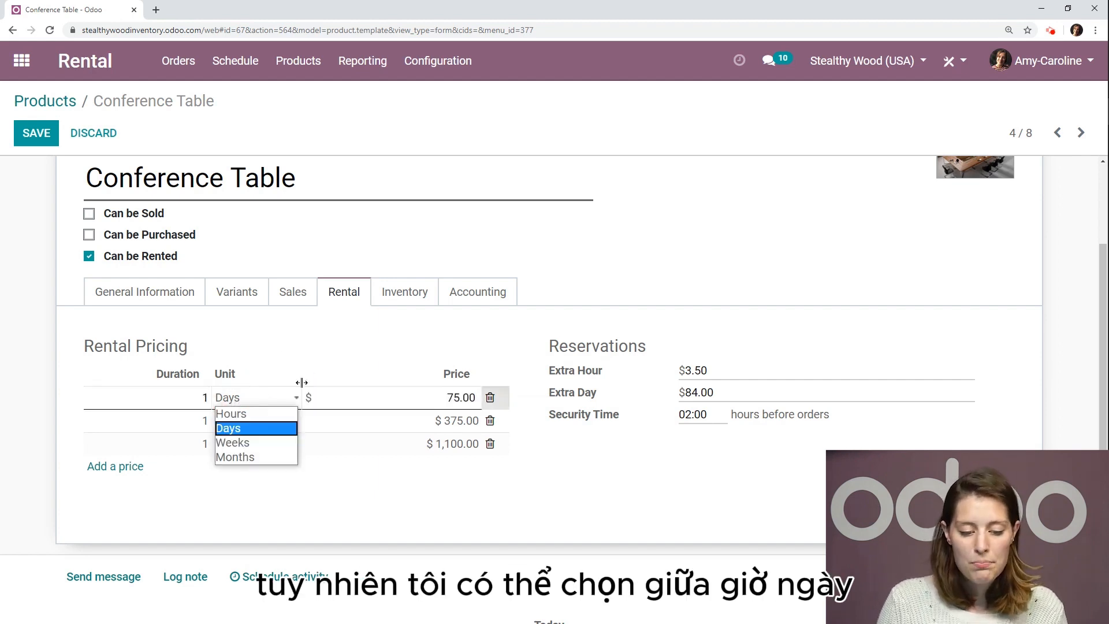
pyautogui.click(318, 355)
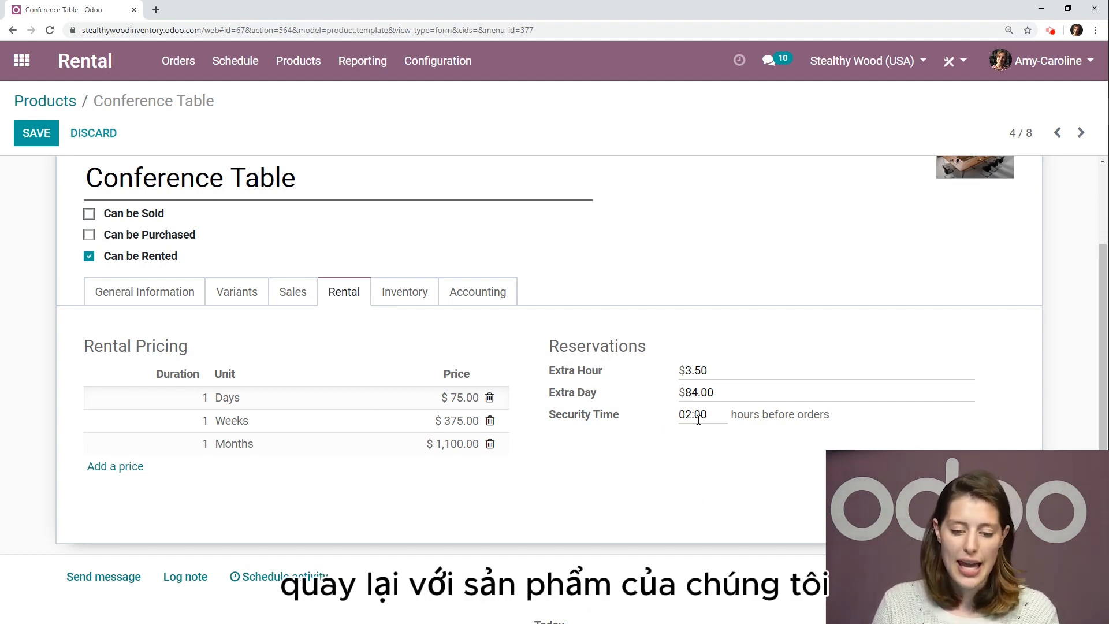
# Save the Conference Table product and return to the product list
pyautogui.scroll(2, 508, 450)
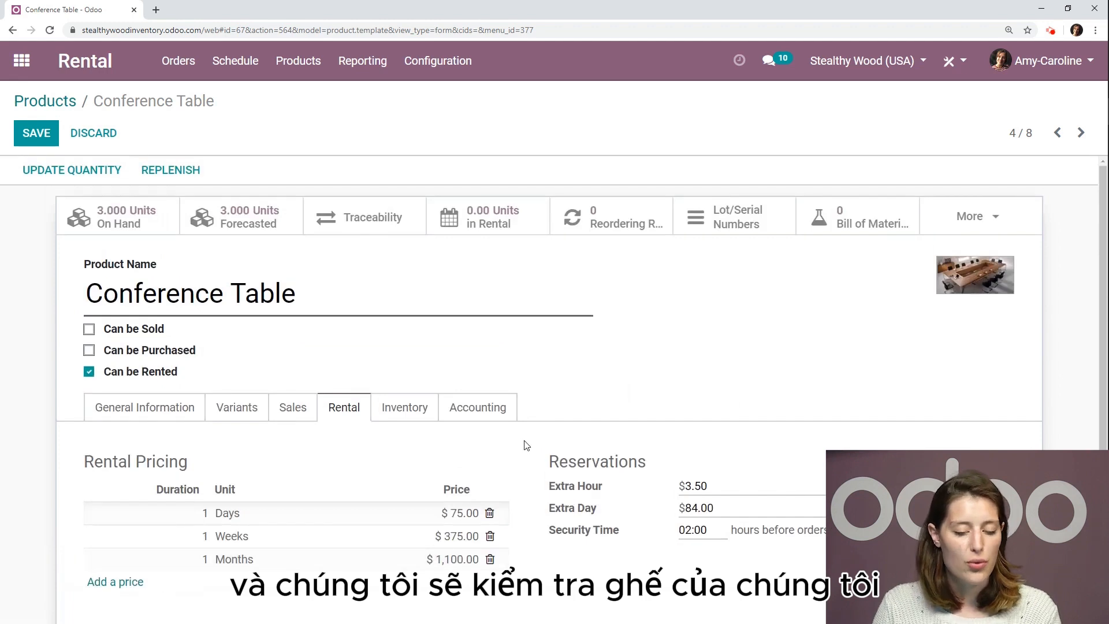
pyautogui.click(36, 133)
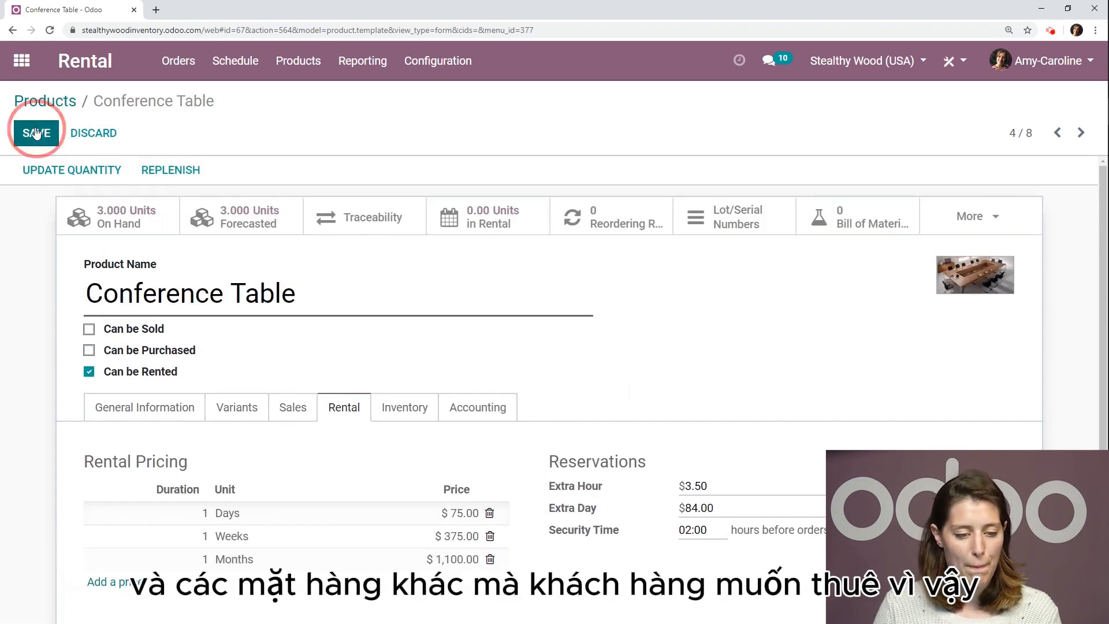
pyautogui.click(60, 102)
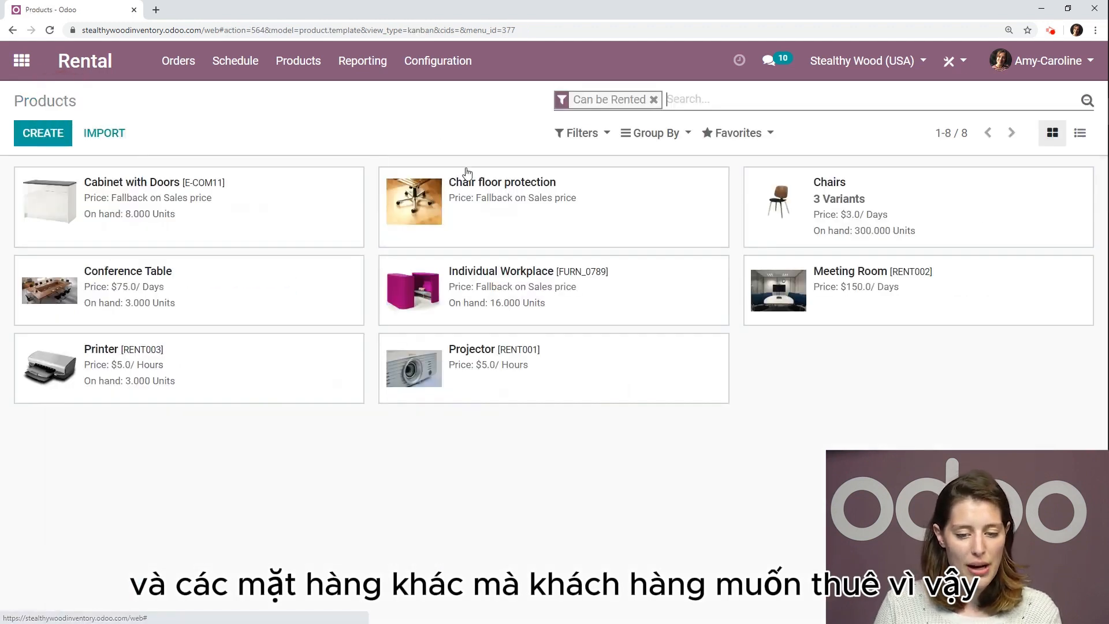
# Open the Chairs product and review its color variants
pyautogui.click(976, 199)
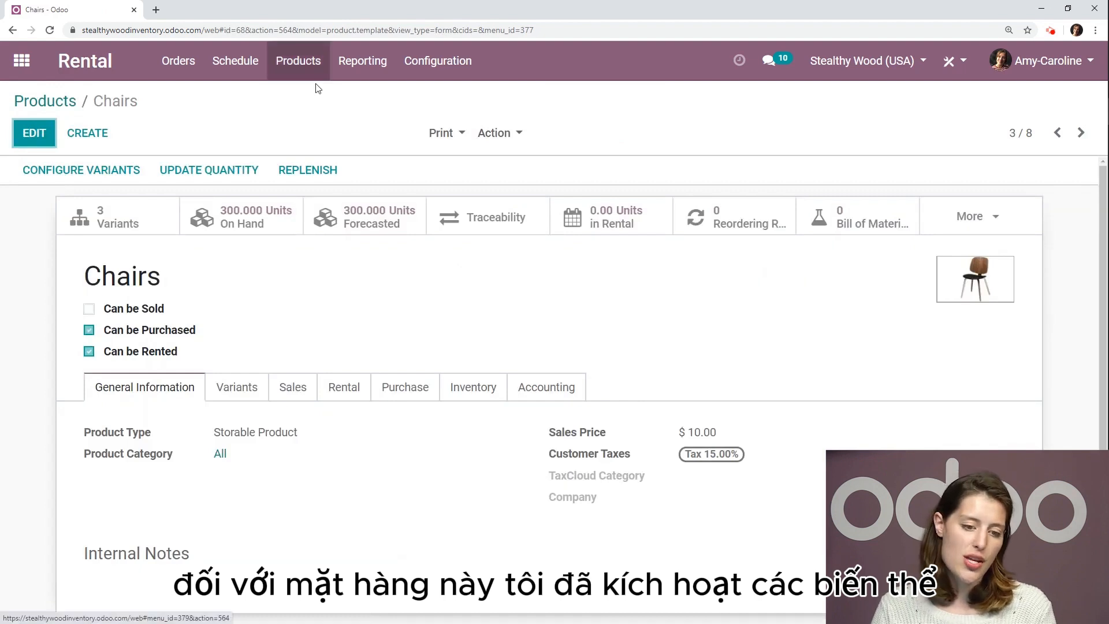
pyautogui.scroll(-1, 3, 287)
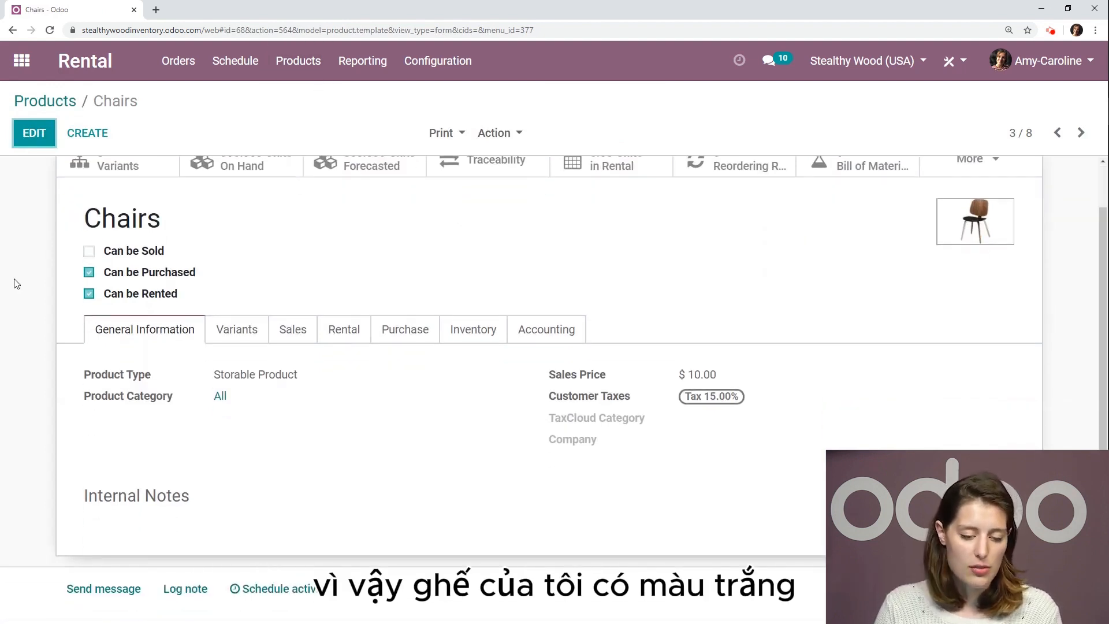
pyautogui.click(240, 330)
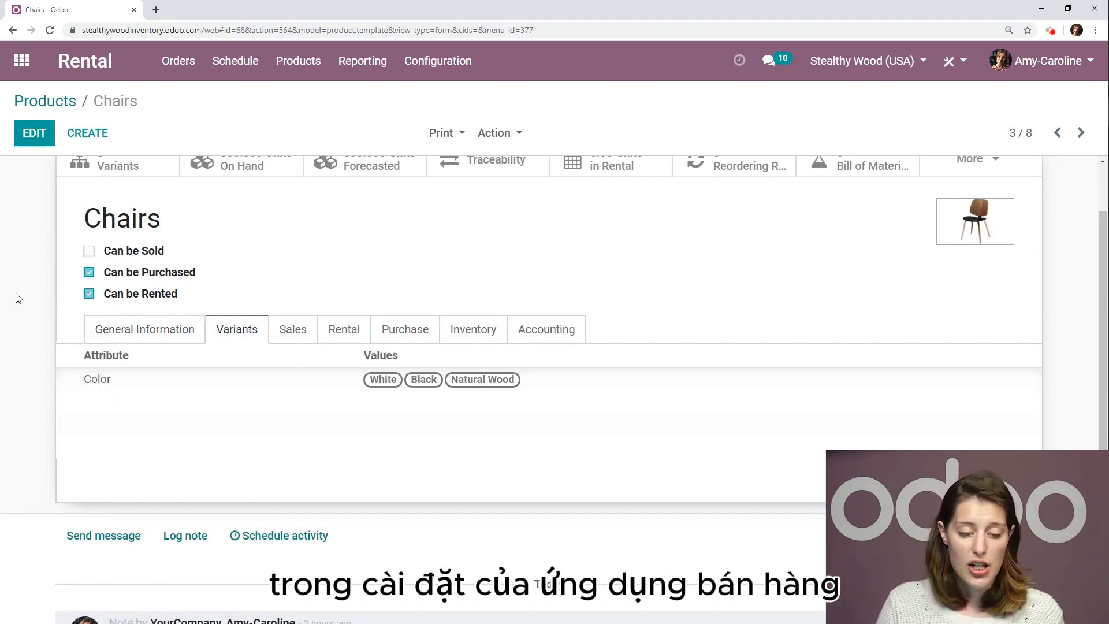
pyautogui.scroll(1, 410, 280)
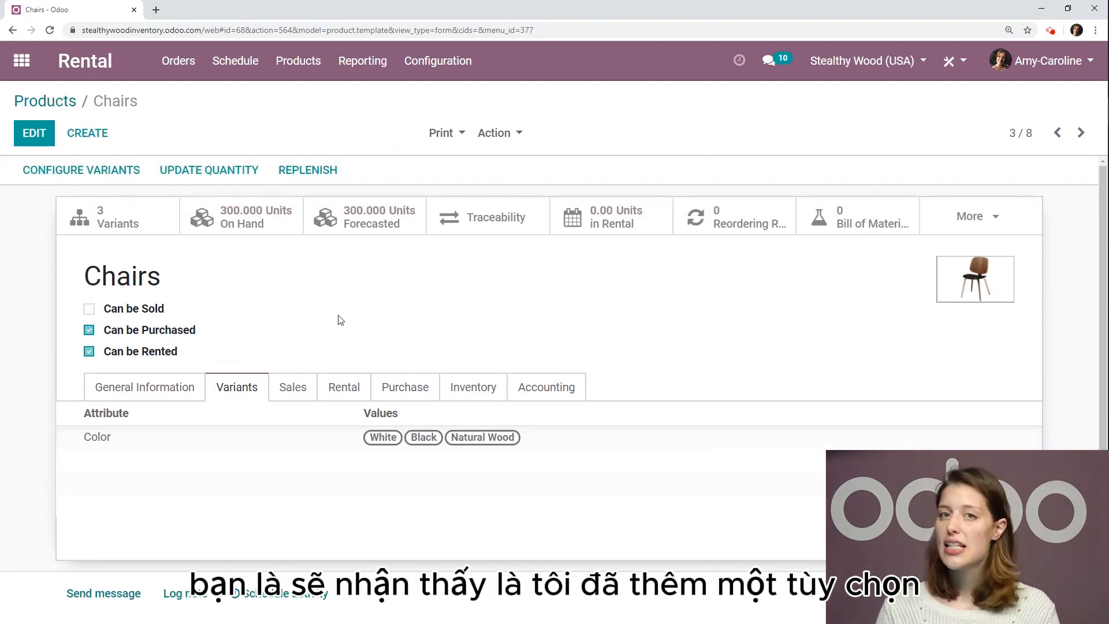
# Review the Chairs' optional products and the rental pricing of each variant, and save the product
pyautogui.click(291, 387)
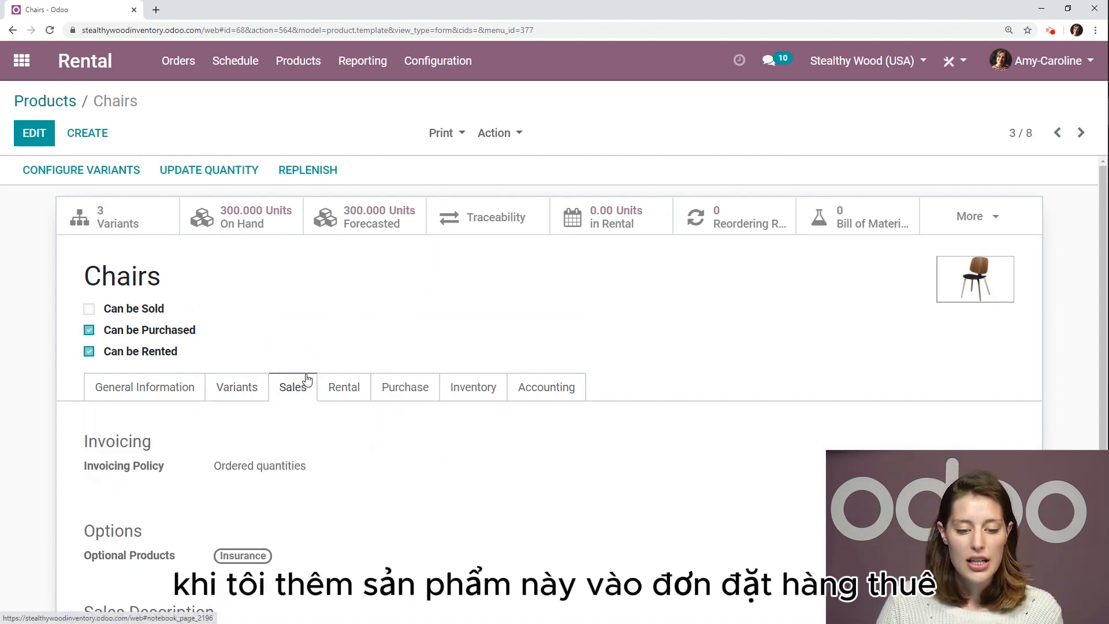
pyautogui.scroll(-1, 422, 282)
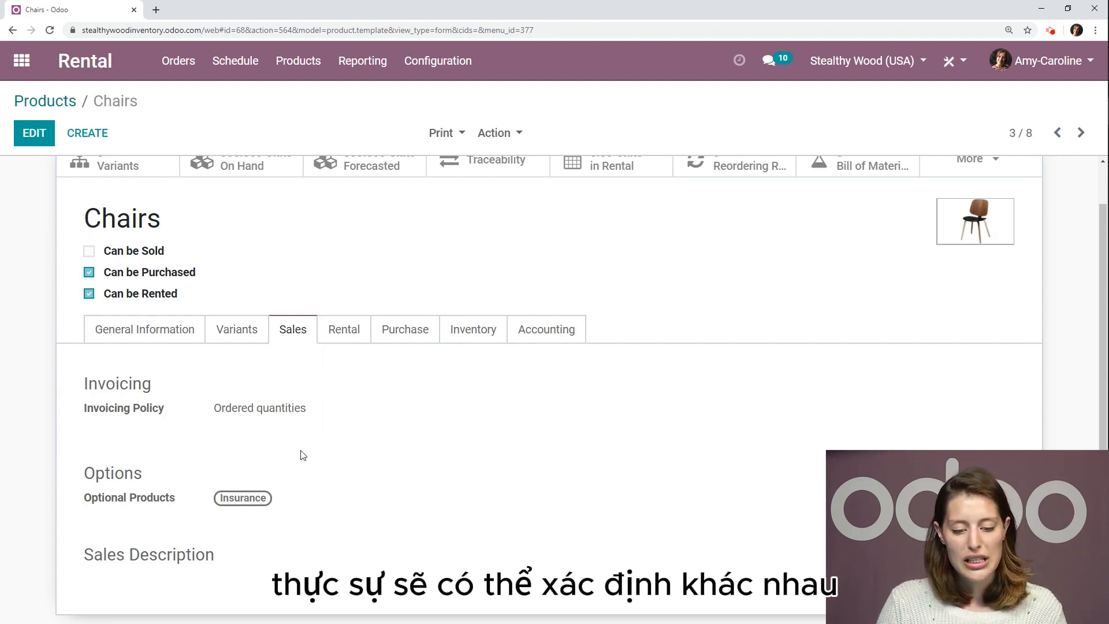
pyautogui.click(343, 337)
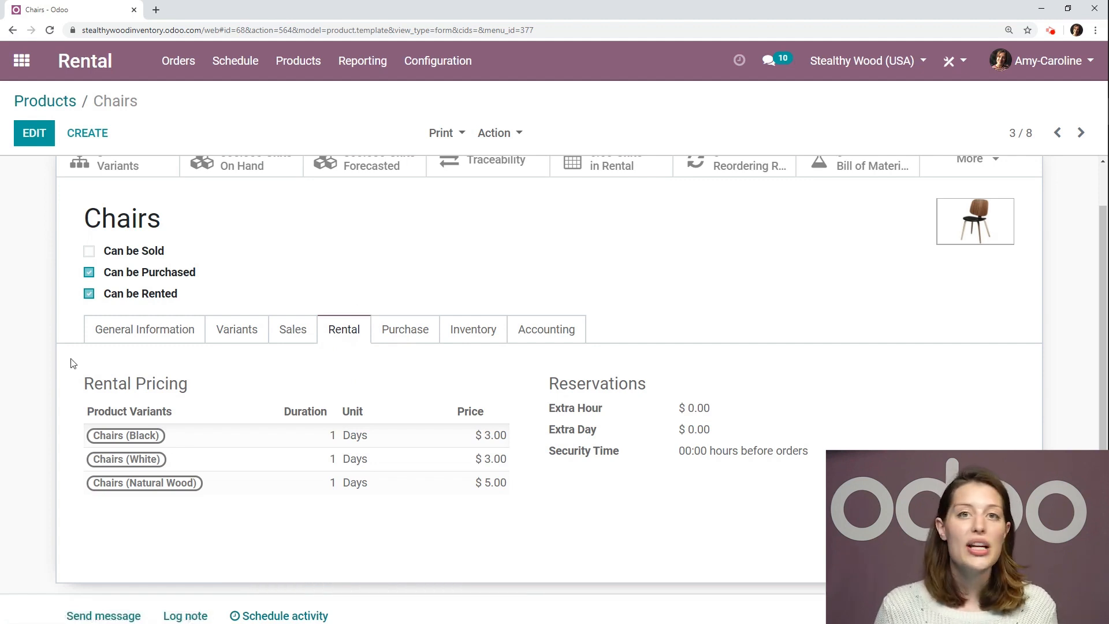
pyautogui.click(22, 142)
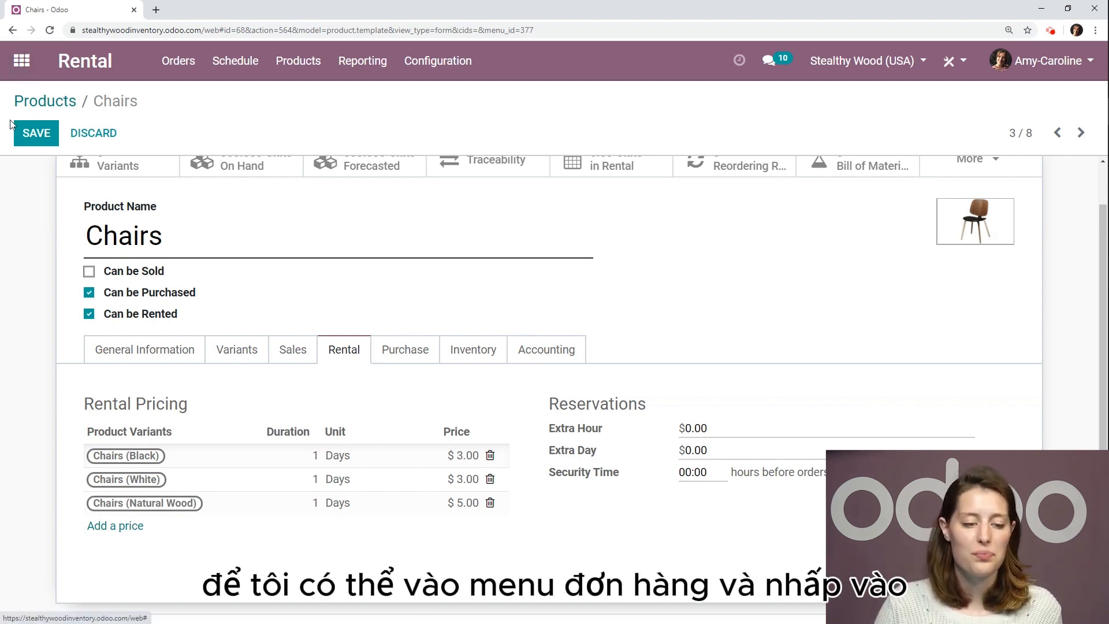
pyautogui.click(33, 131)
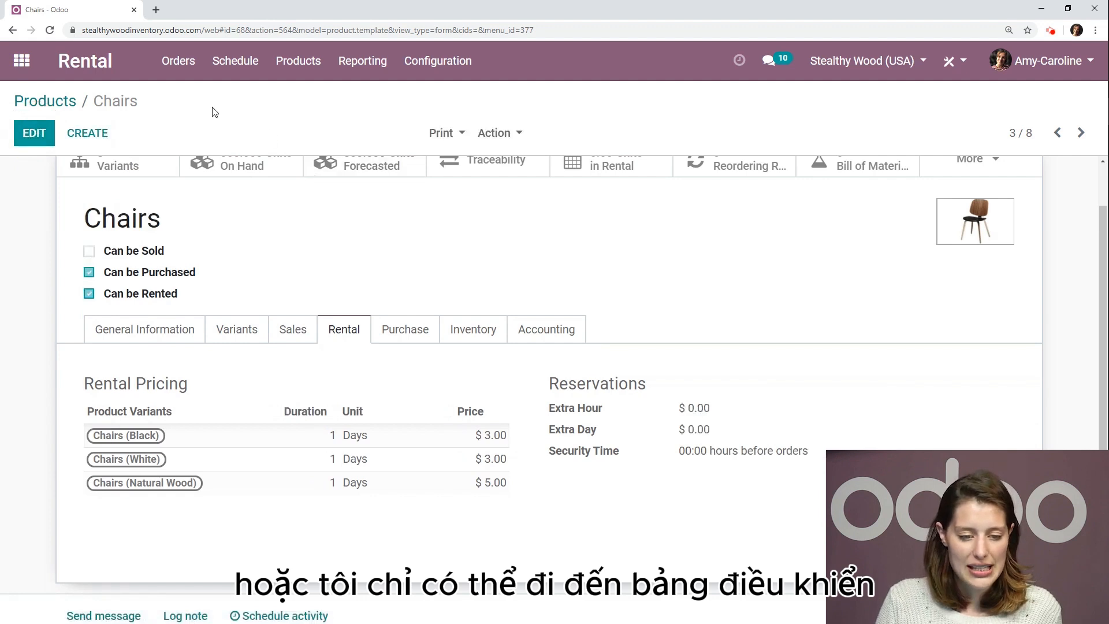
# Create a new rental order and select the customer for it
pyautogui.click(160, 64)
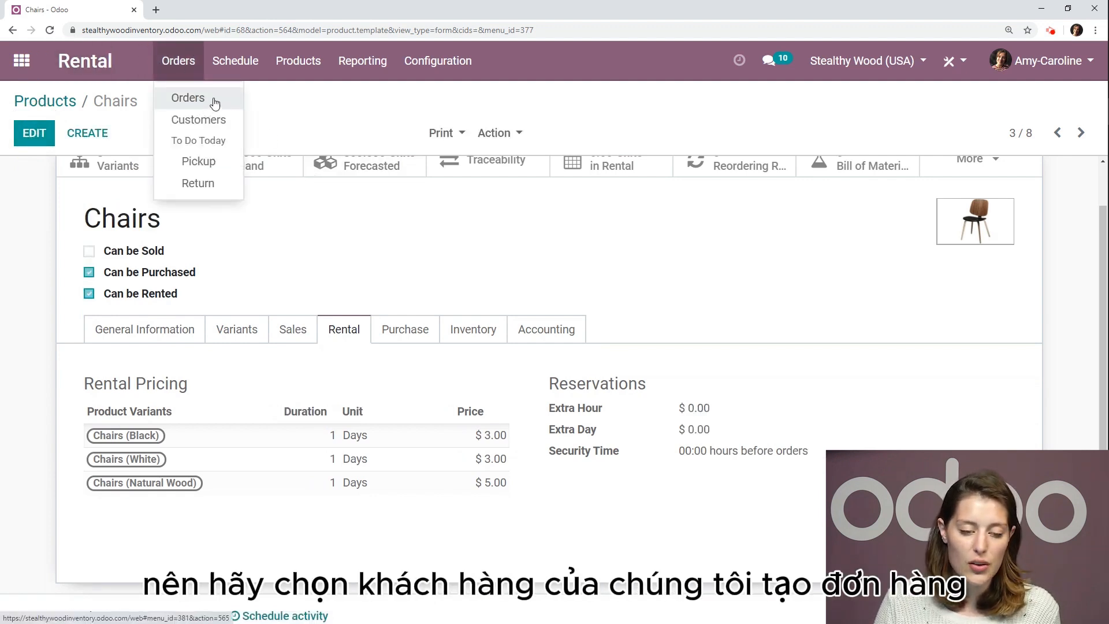
pyautogui.click(85, 60)
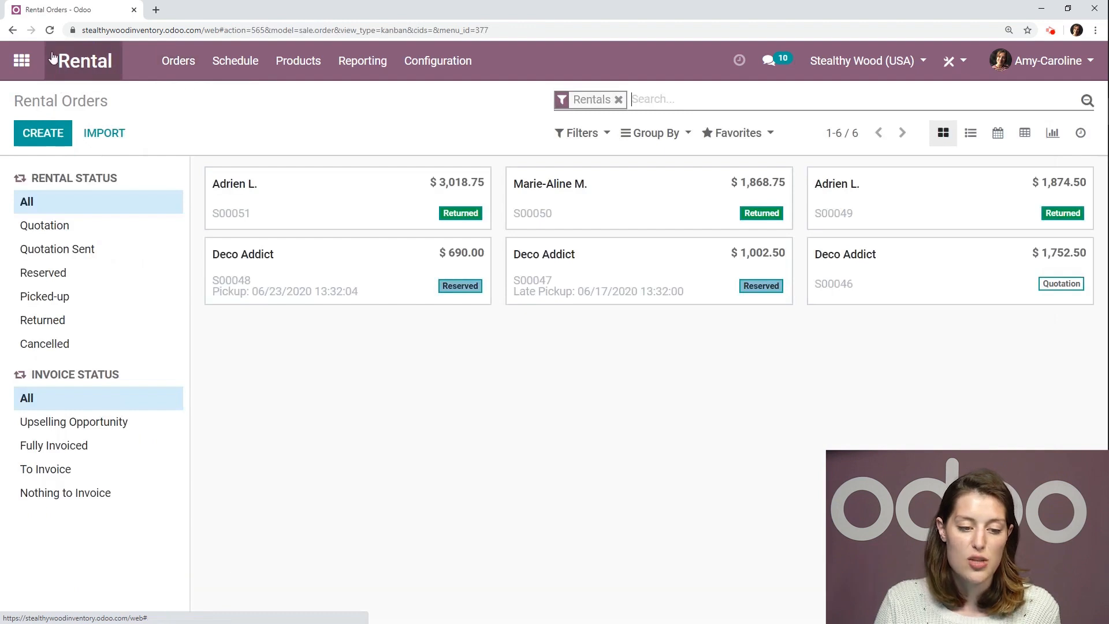
pyautogui.click(43, 133)
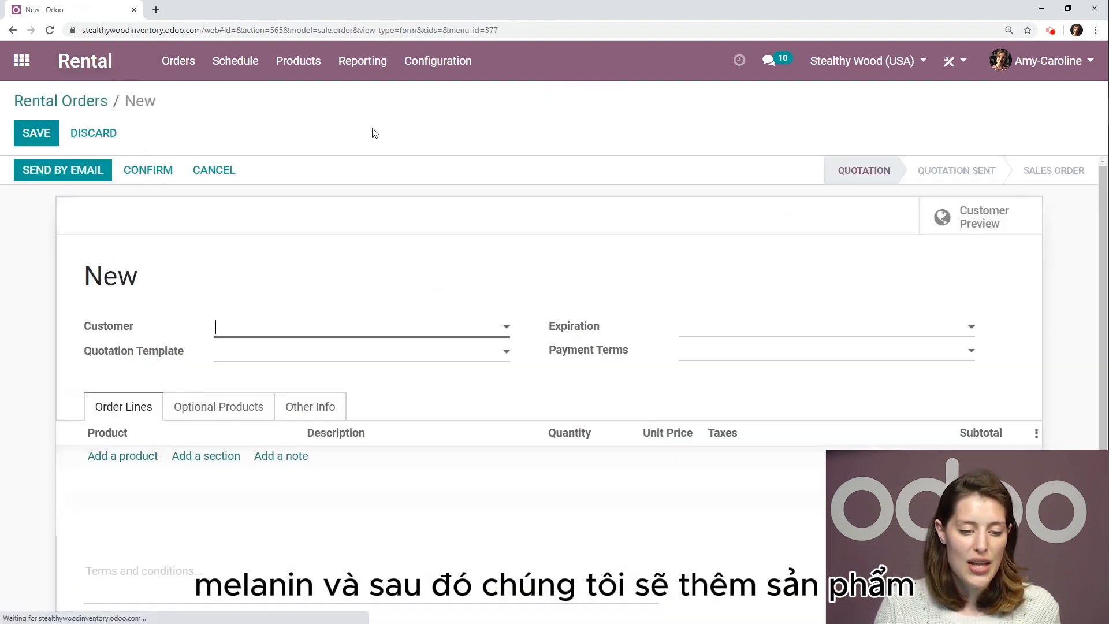
pyautogui.click(338, 329)
pyautogui.click(303, 397)
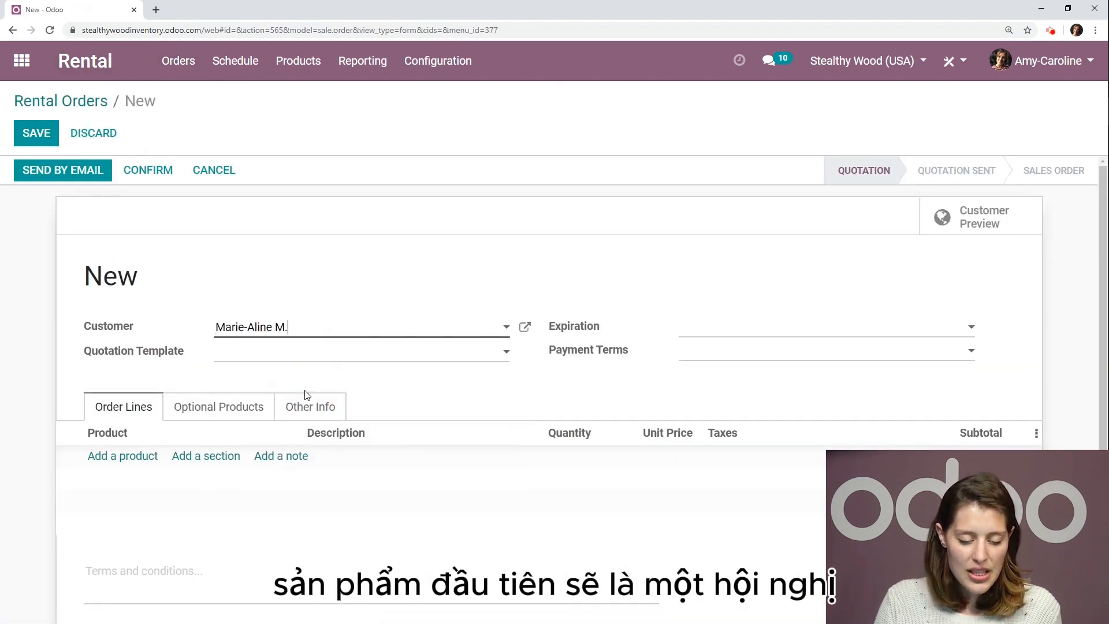
# Add the Conference Table (Rental) product to the order lines, finding it with "table"
pyautogui.scroll(-2, 391, 252)
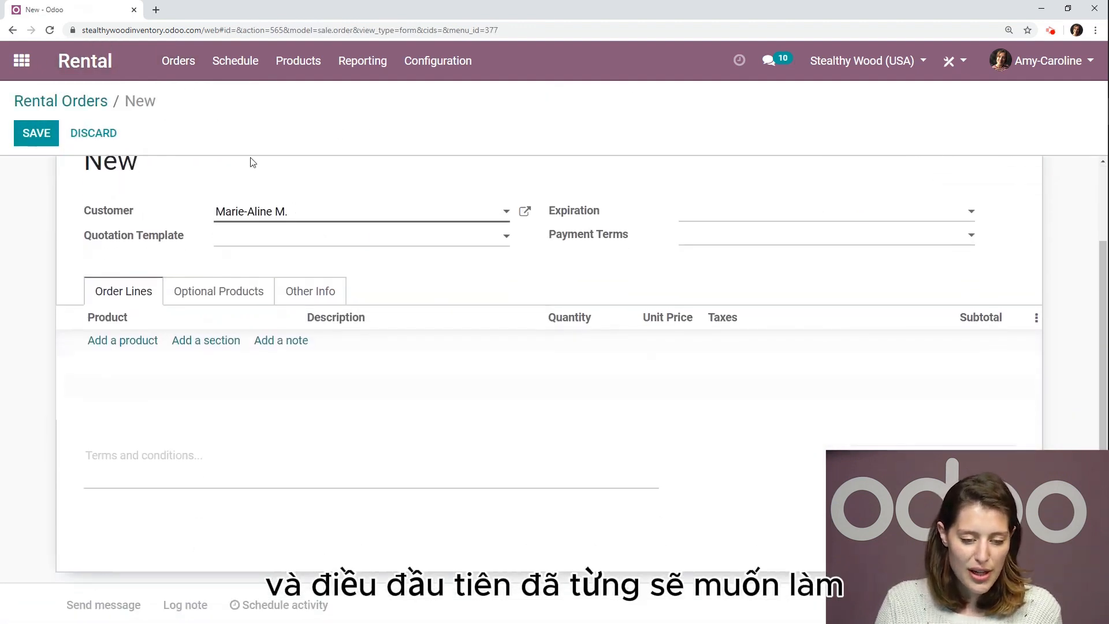
pyautogui.click(111, 342)
pyautogui.write('table')
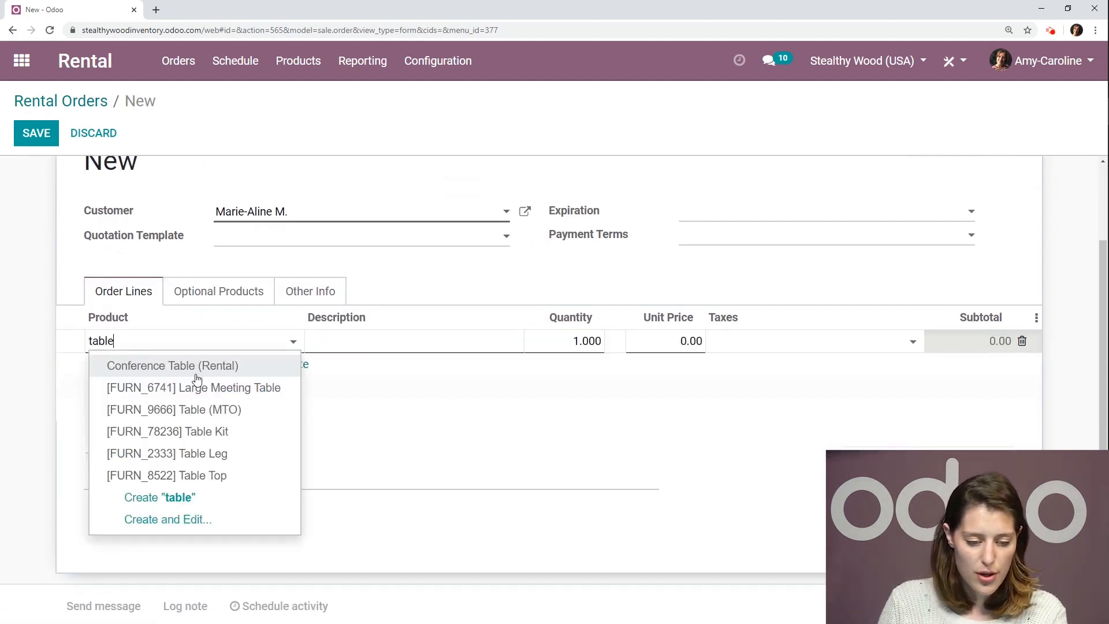
pyautogui.click(196, 374)
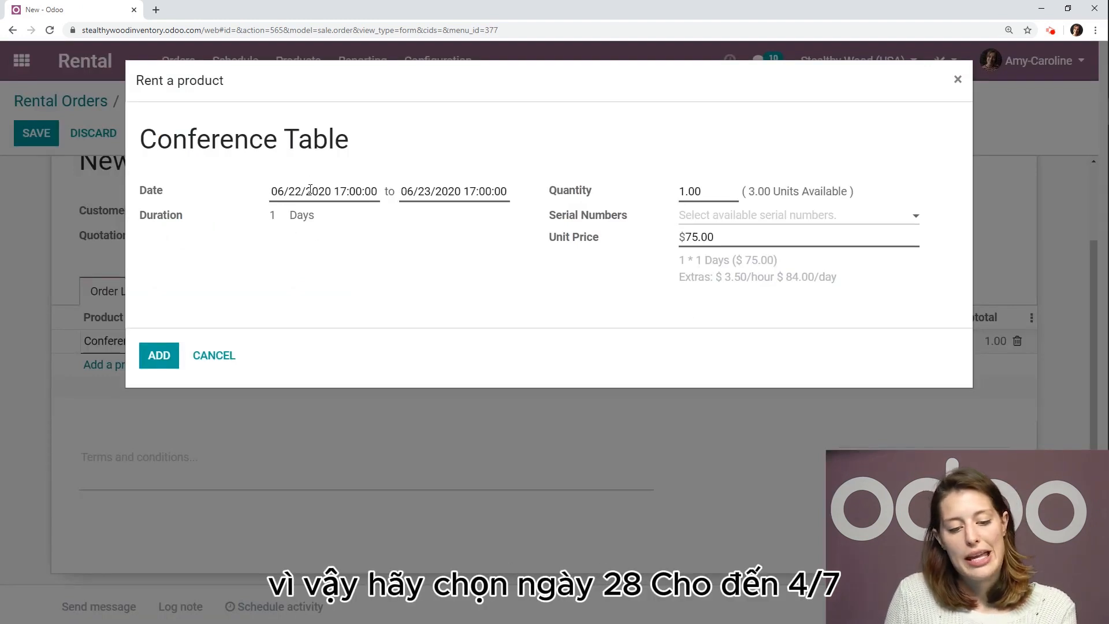
# Set the Conference Table's rental period from 06/28/2020 to 07/04/2020
pyautogui.click(310, 190)
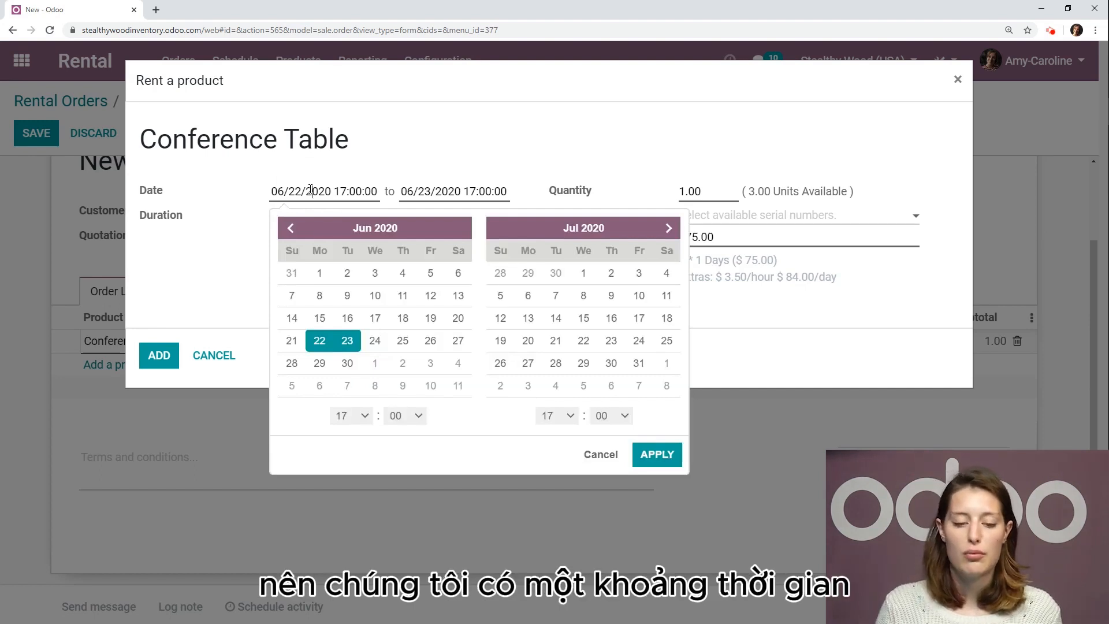
pyautogui.click(293, 363)
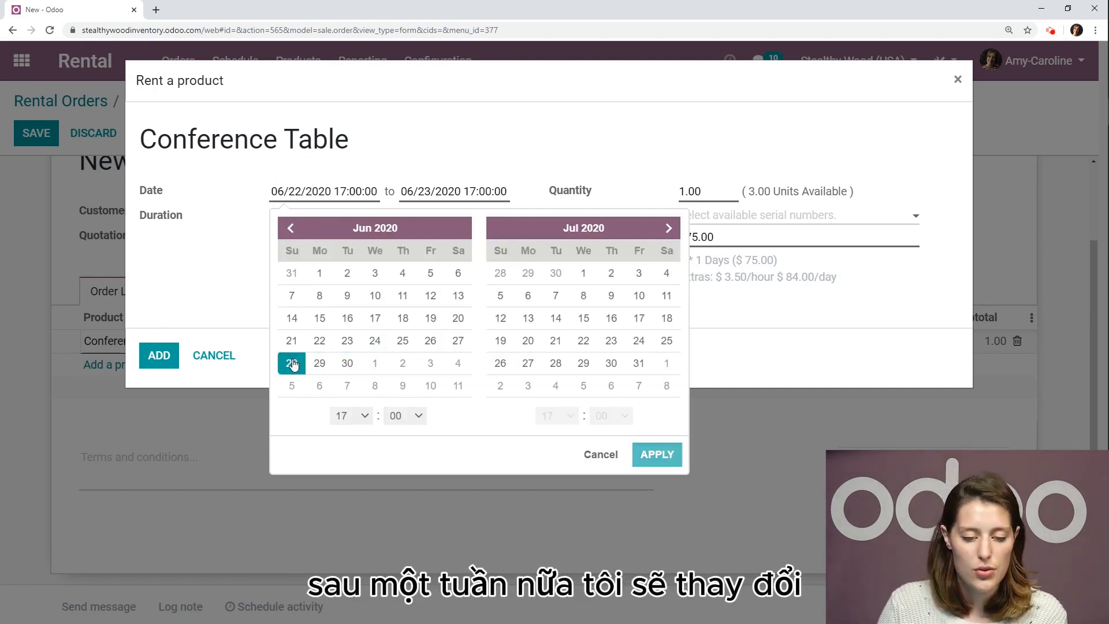
pyautogui.click(671, 280)
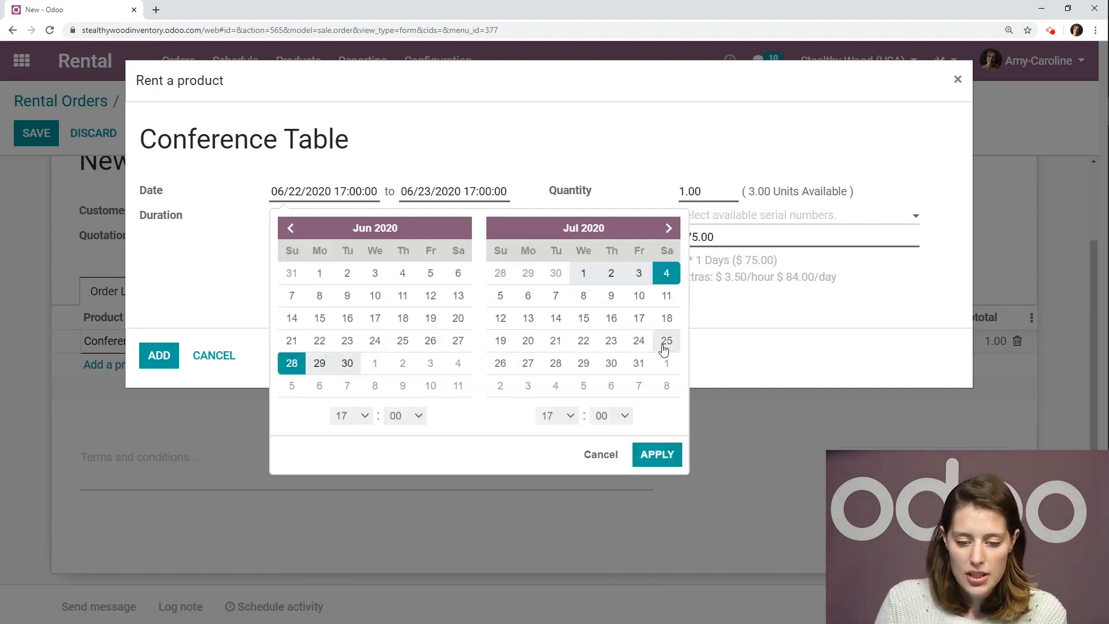
pyautogui.click(657, 456)
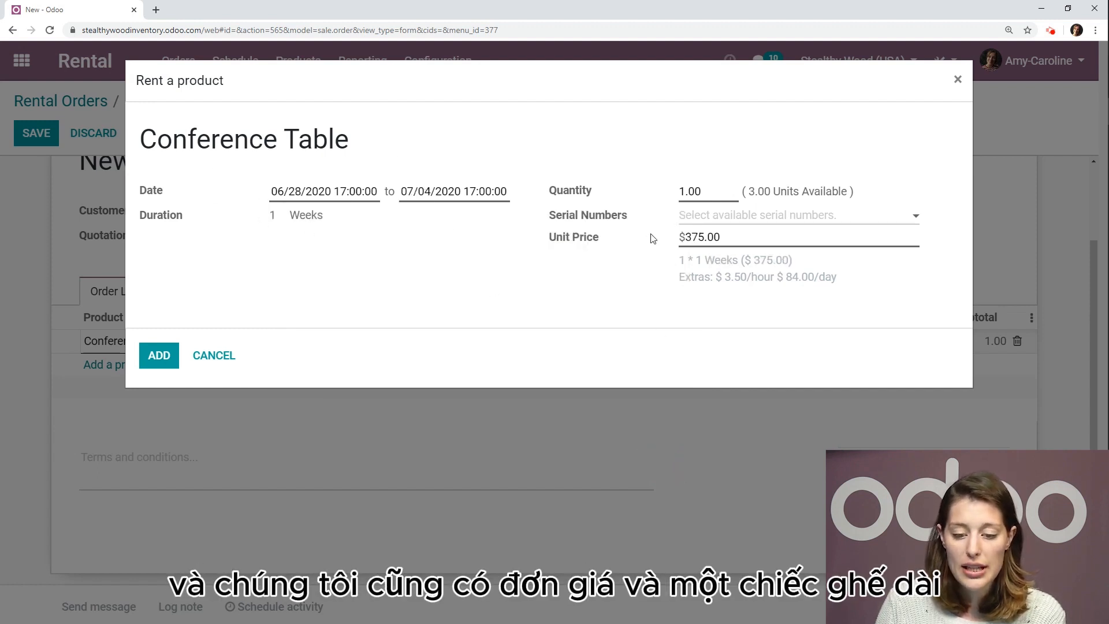
# Set the rental quantity of the Conference Table to 3
pyautogui.doubleClick(707, 198)
pyautogui.write('3')
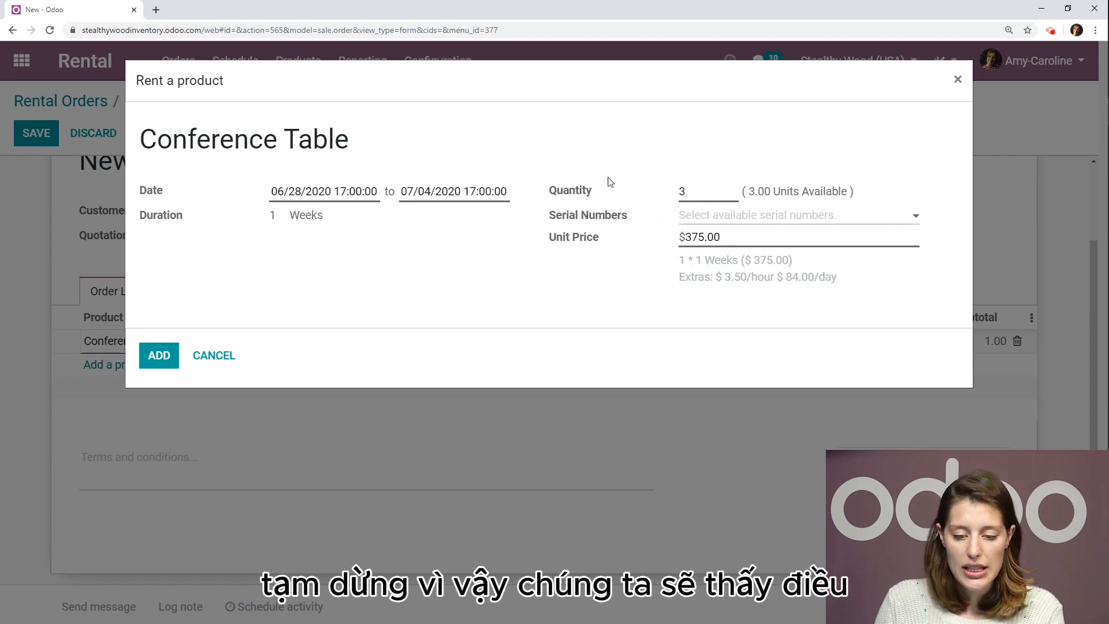
pyautogui.click(721, 147)
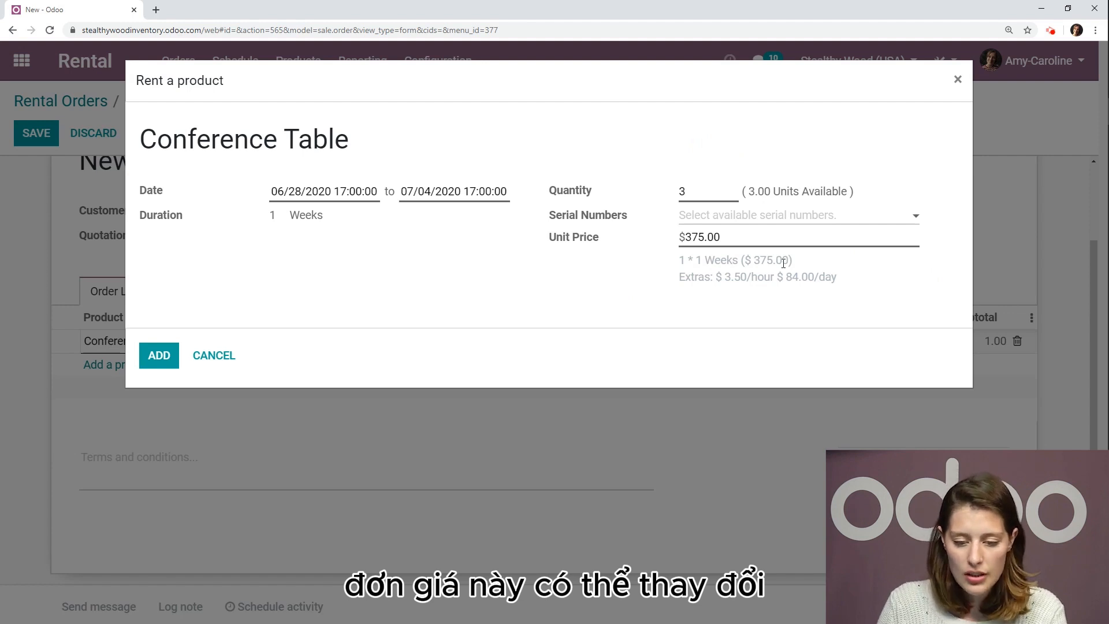
# Review the Conference Table's rental pricing, return date and available serial numbers, and add the rental to the order without choosing serials
pyautogui.moveTo(784, 262)
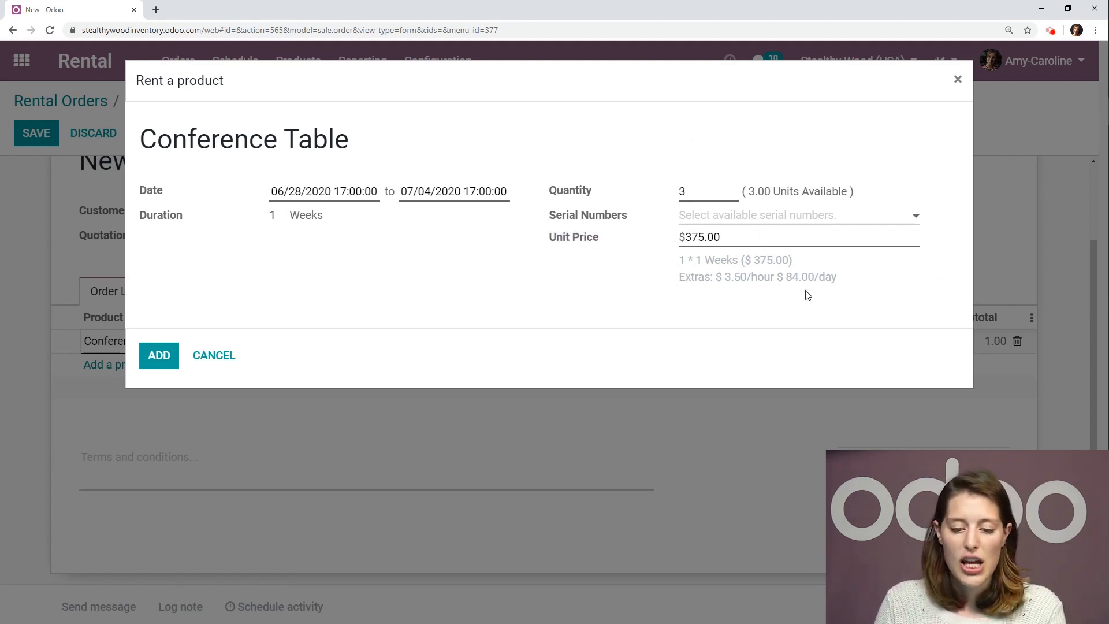
pyautogui.click(451, 192)
pyautogui.click(519, 165)
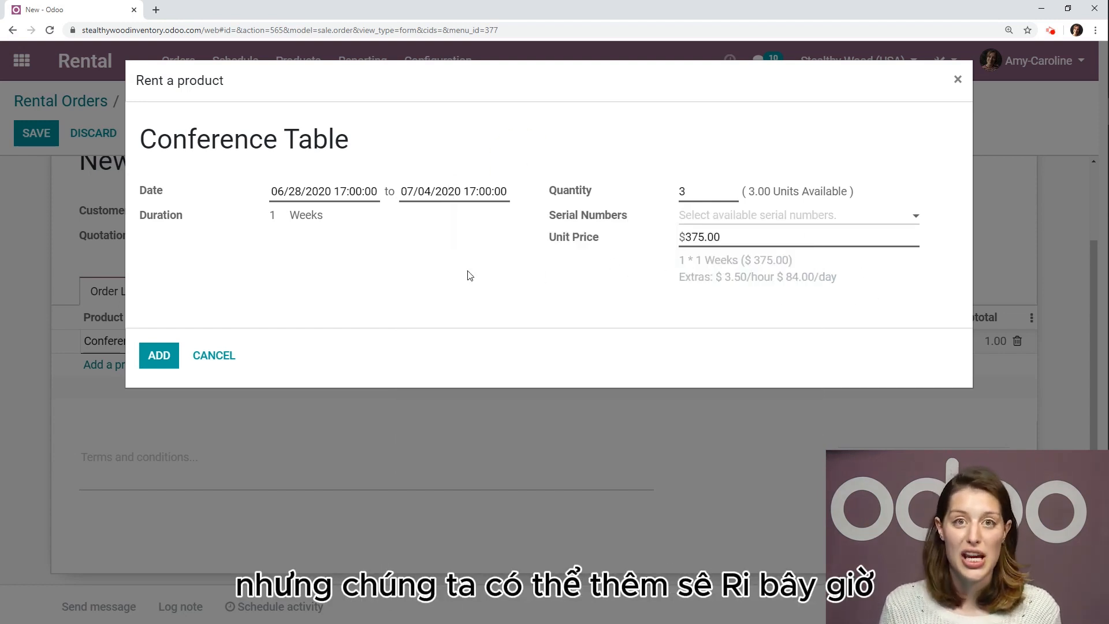
pyautogui.click(706, 211)
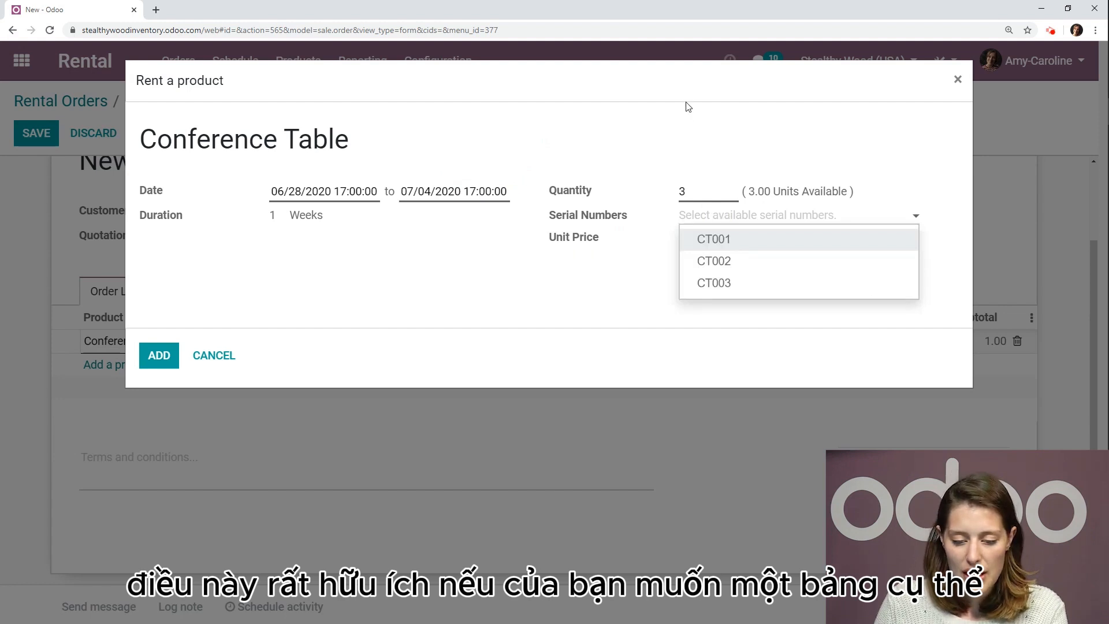
pyautogui.click(719, 219)
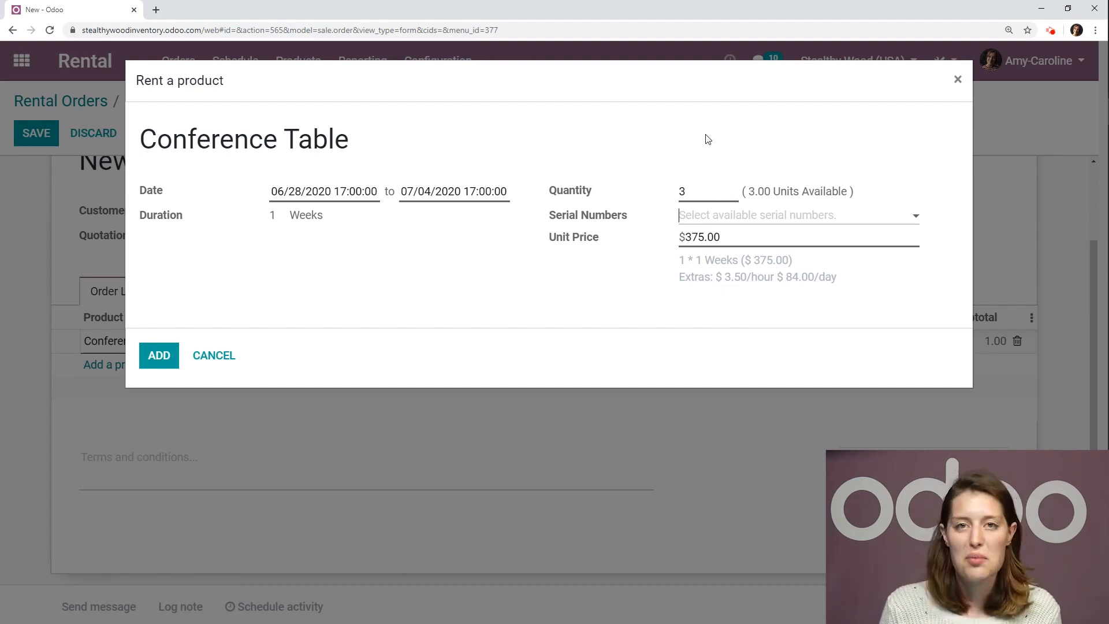
pyautogui.click(160, 356)
# Add the Chairs (Rental) product to the order lines in the Natural Wood color, without the optional Insurance
pyautogui.click(114, 380)
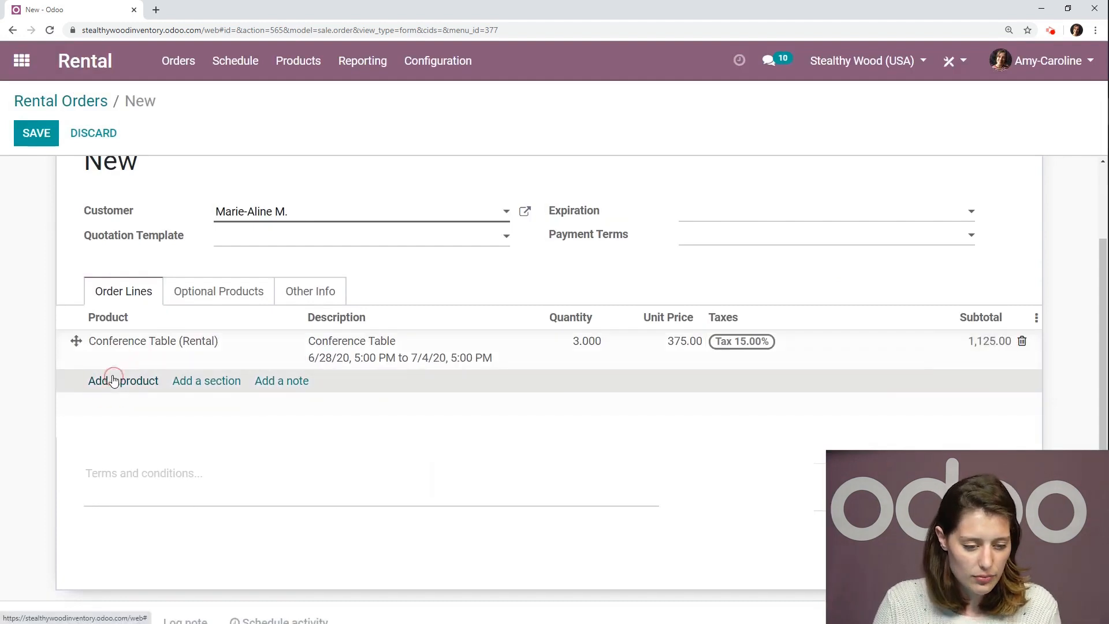
pyautogui.write('chair')
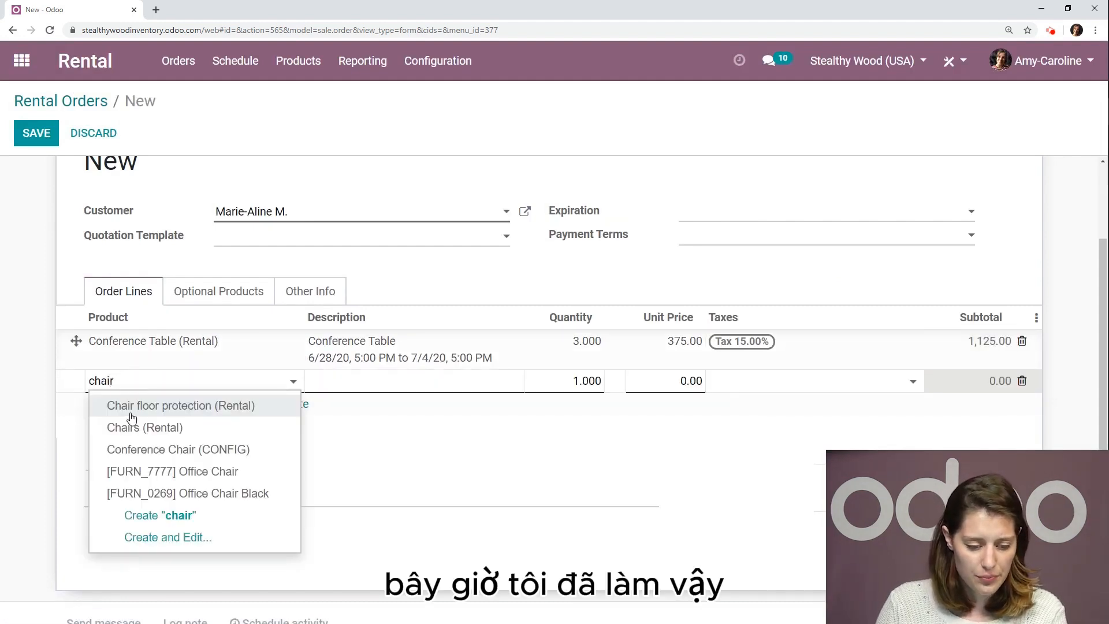
pyautogui.click(144, 428)
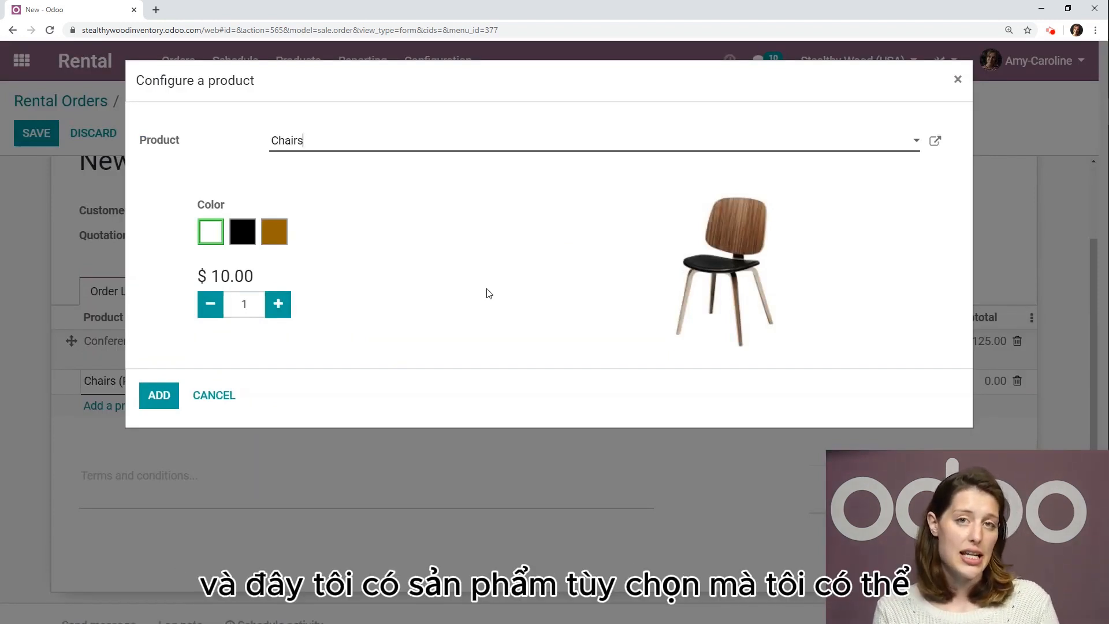
pyautogui.click(273, 231)
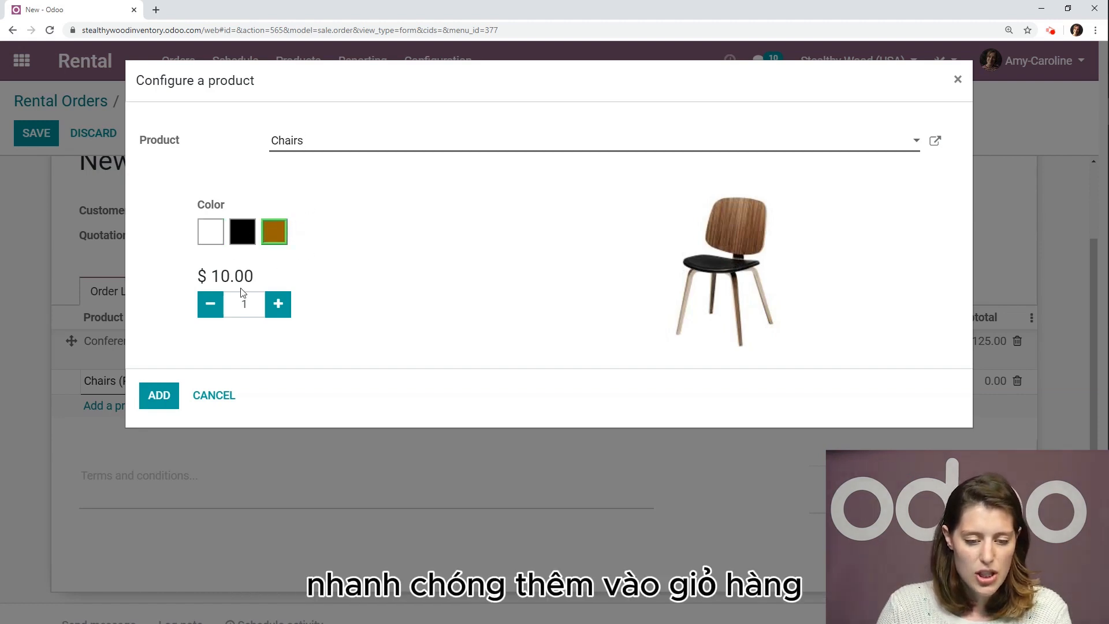
pyautogui.click(158, 395)
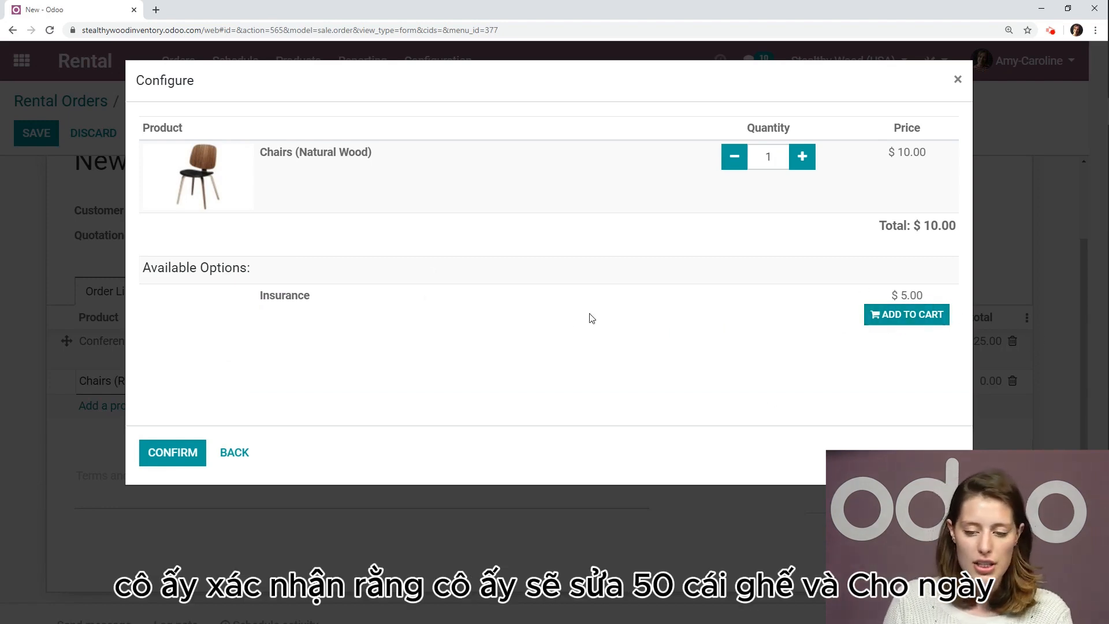
pyautogui.click(172, 453)
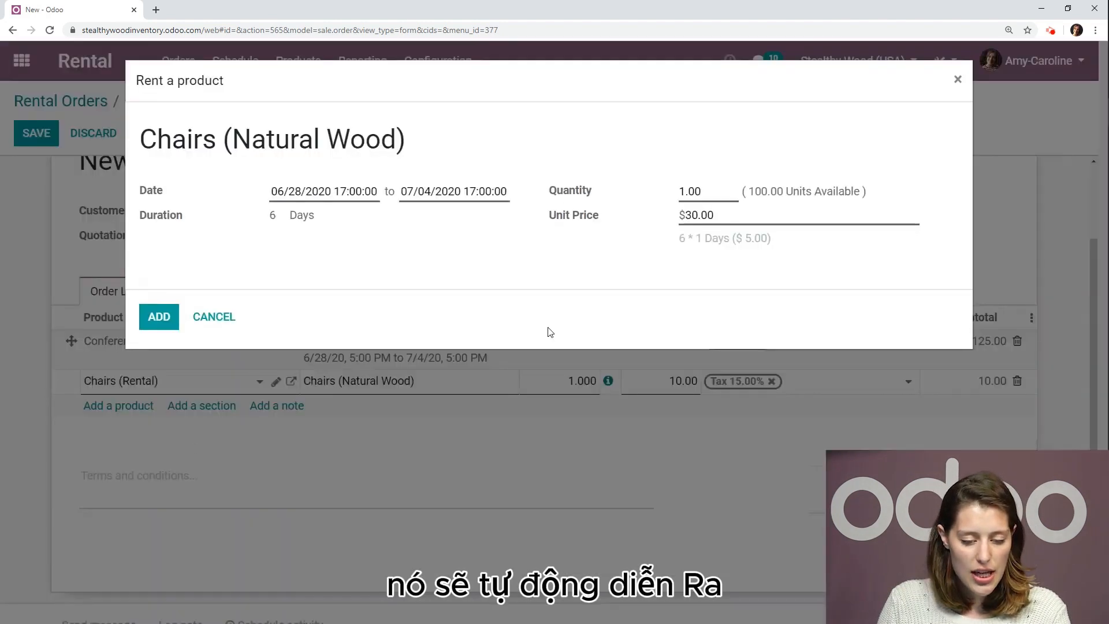
# Set the rental quantity of the Natural Wood chairs to 50 and add the rental to the order
pyautogui.moveTo(732, 189); pyautogui.dragTo(654, 189)
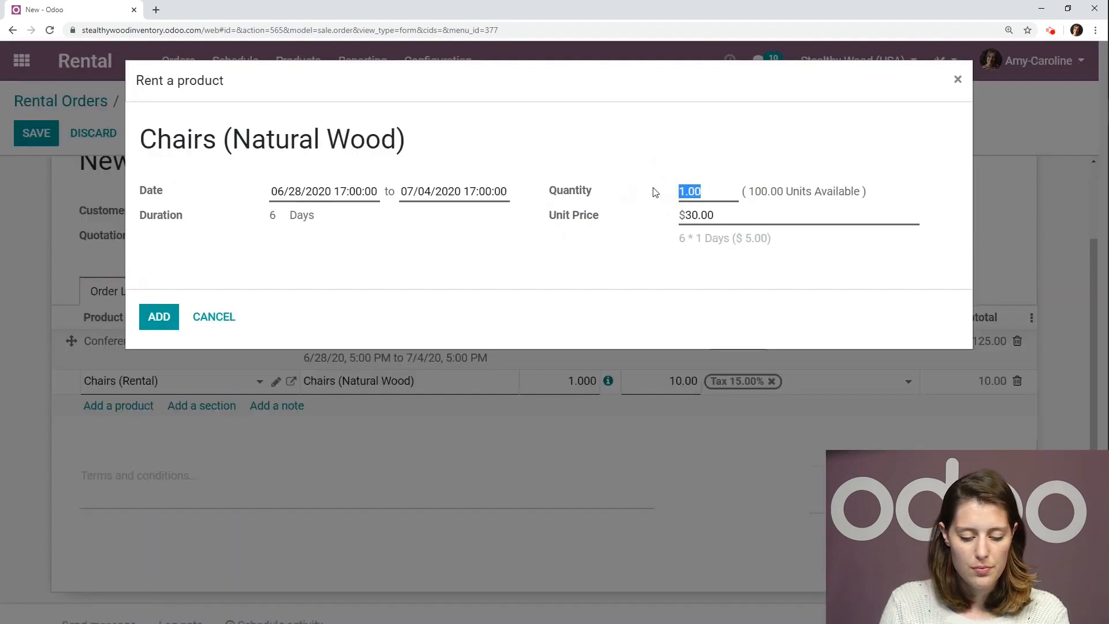
pyautogui.write('50')
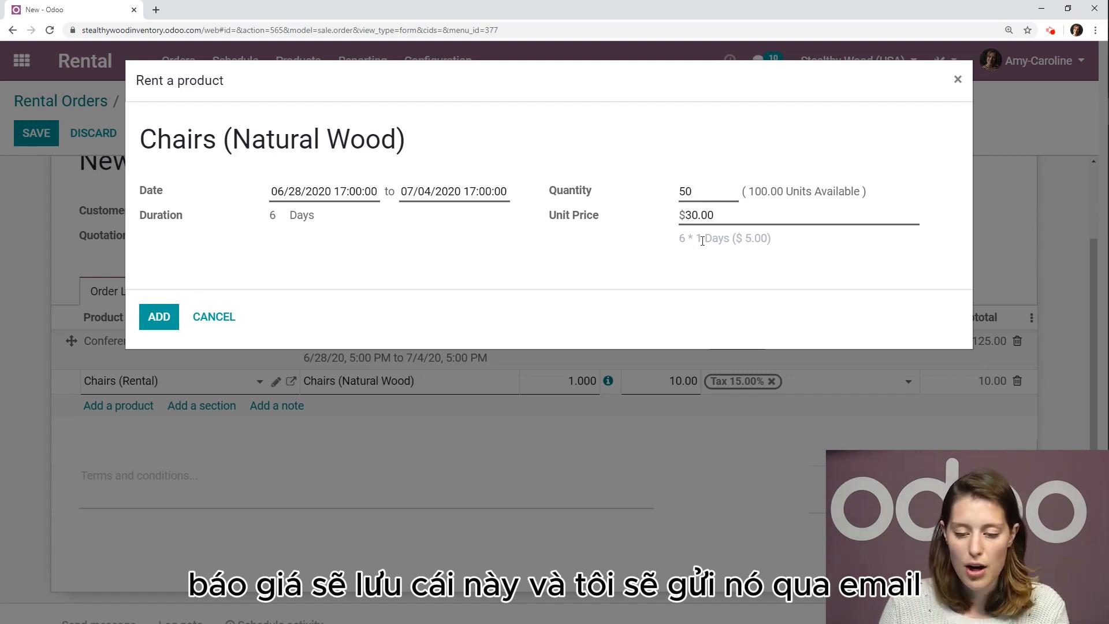
pyautogui.click(163, 317)
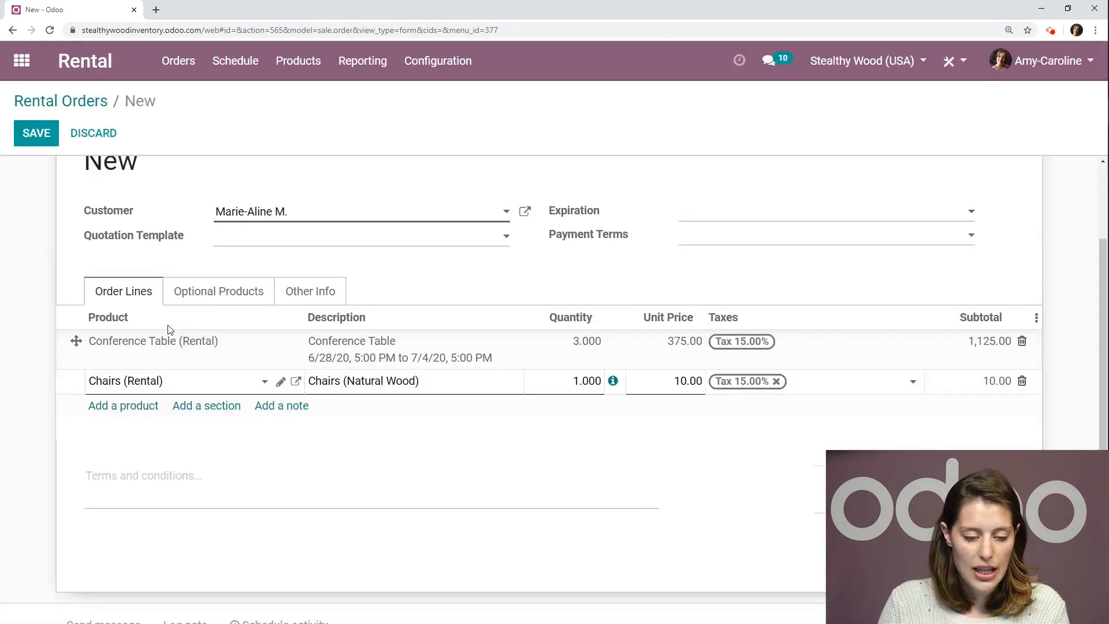
# Save the rental order and send its quotation to the customer by email
pyautogui.scroll(2, 57, 243)
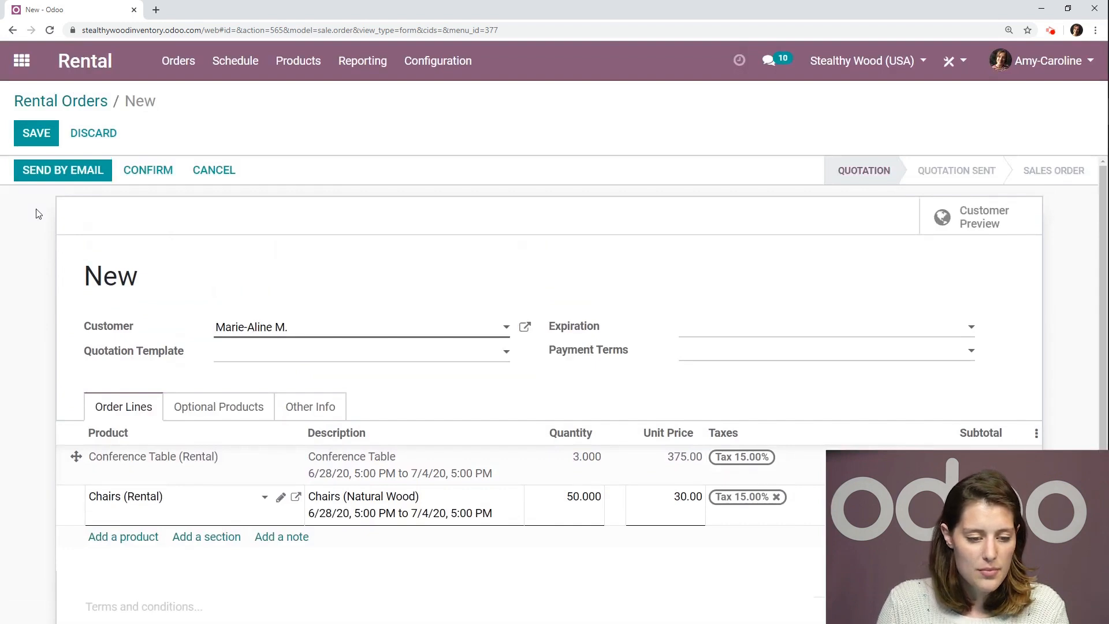
pyautogui.click(37, 132)
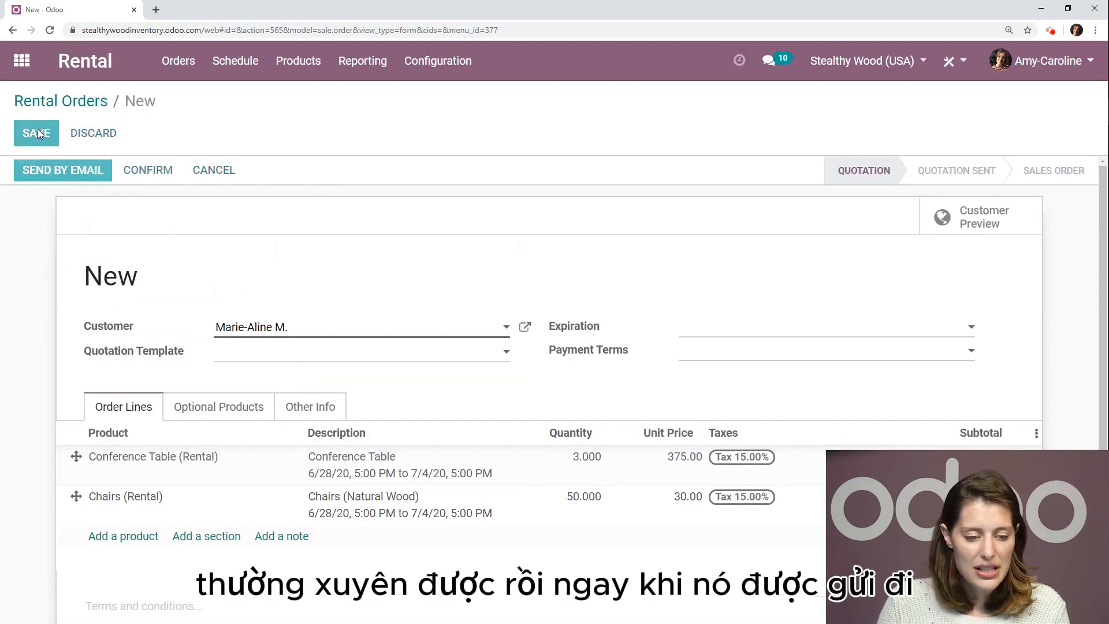
pyautogui.click(58, 175)
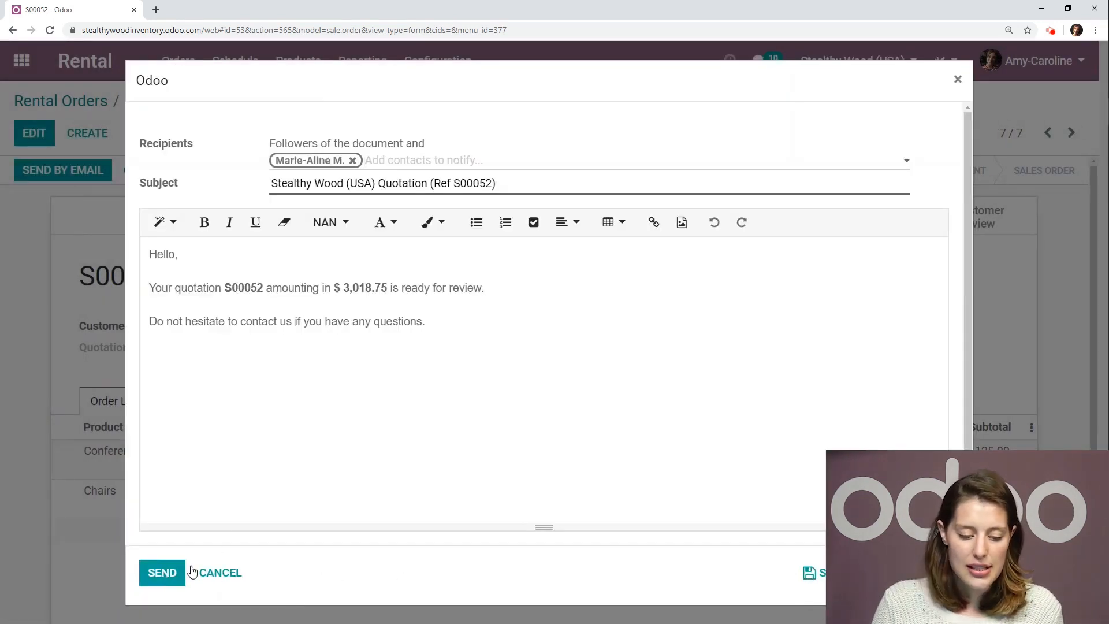
pyautogui.click(148, 574)
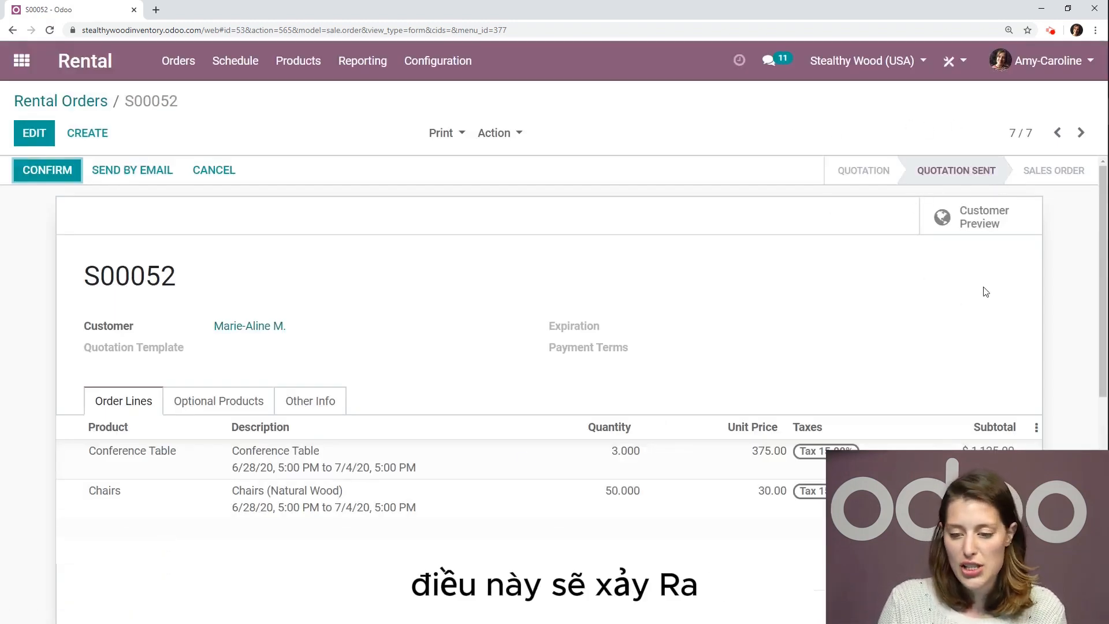
# In the customer preview, sign the quotation with an automatically generated signature and pay by Wire Transfer
pyautogui.click(989, 223)
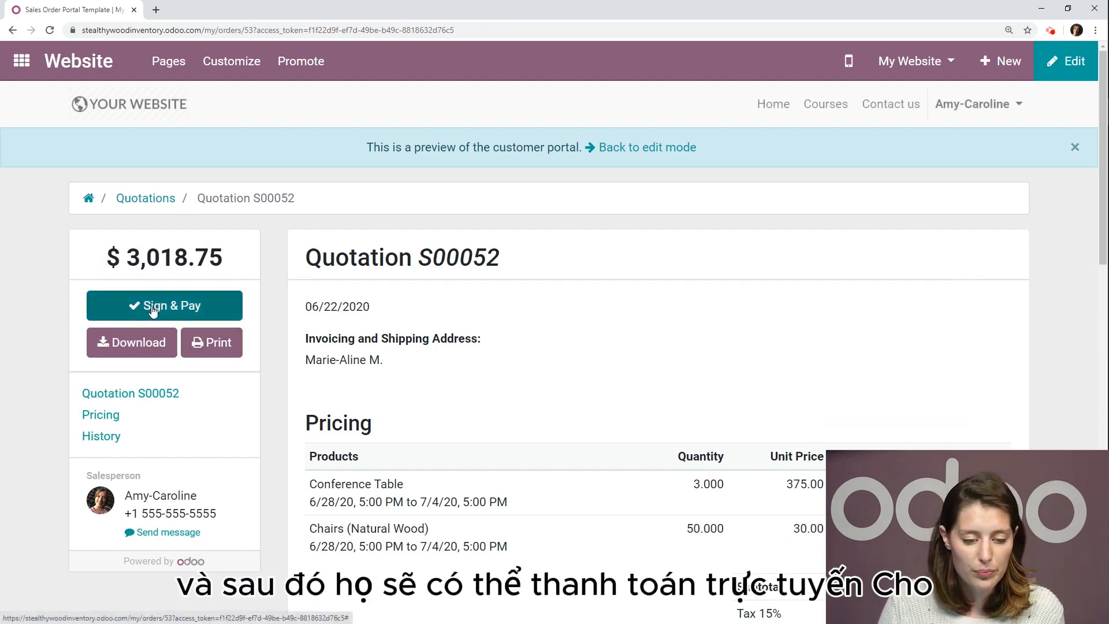
pyautogui.click(208, 312)
pyautogui.click(381, 318)
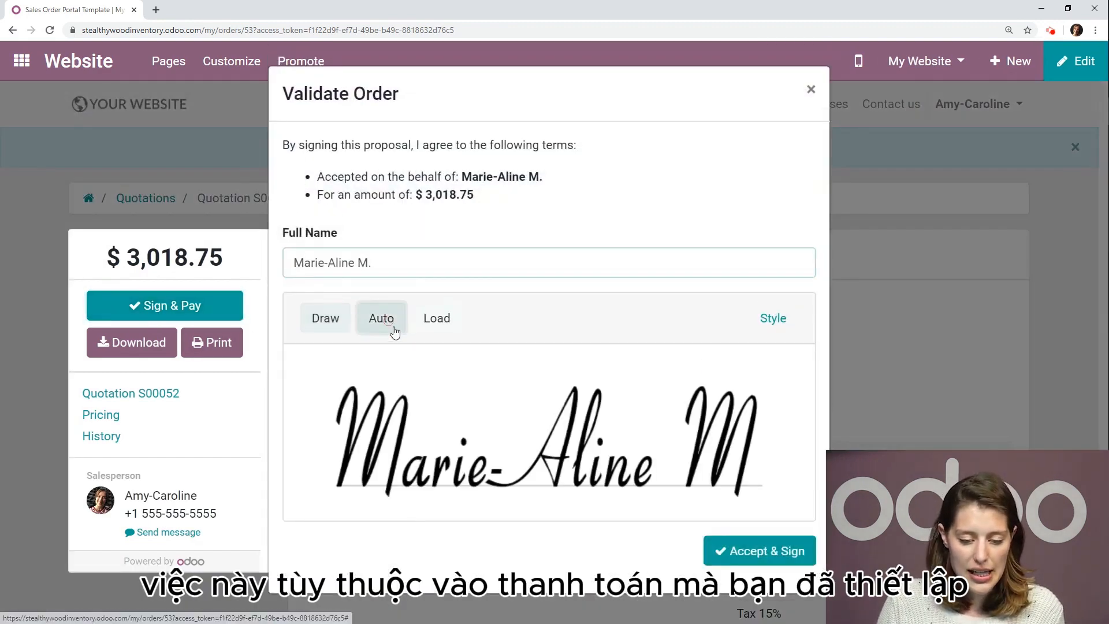
pyautogui.click(774, 552)
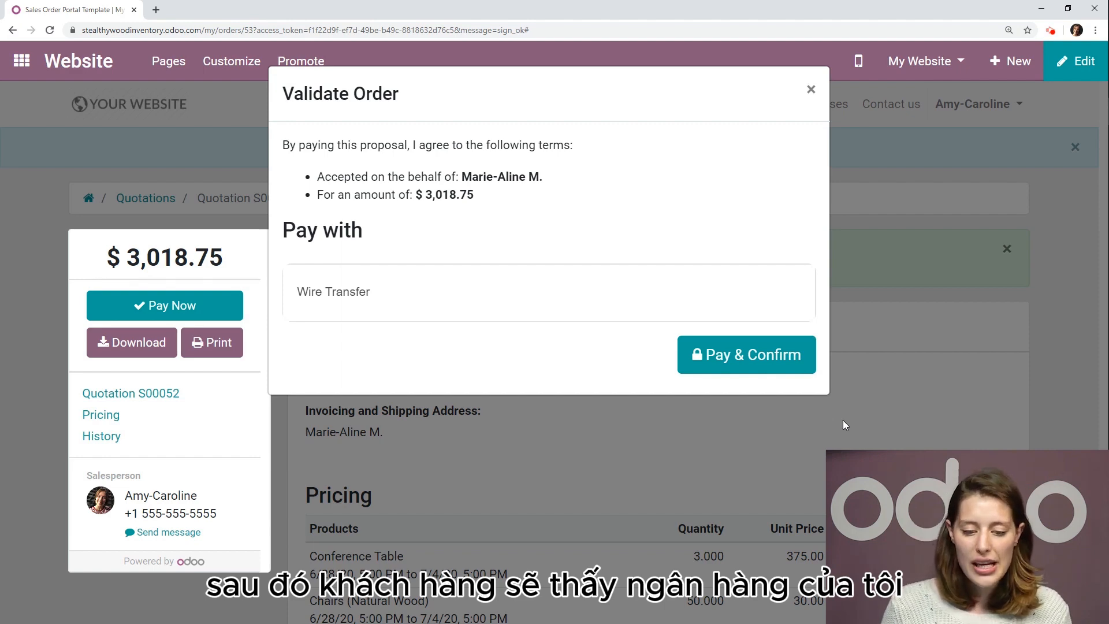
pyautogui.click(746, 371)
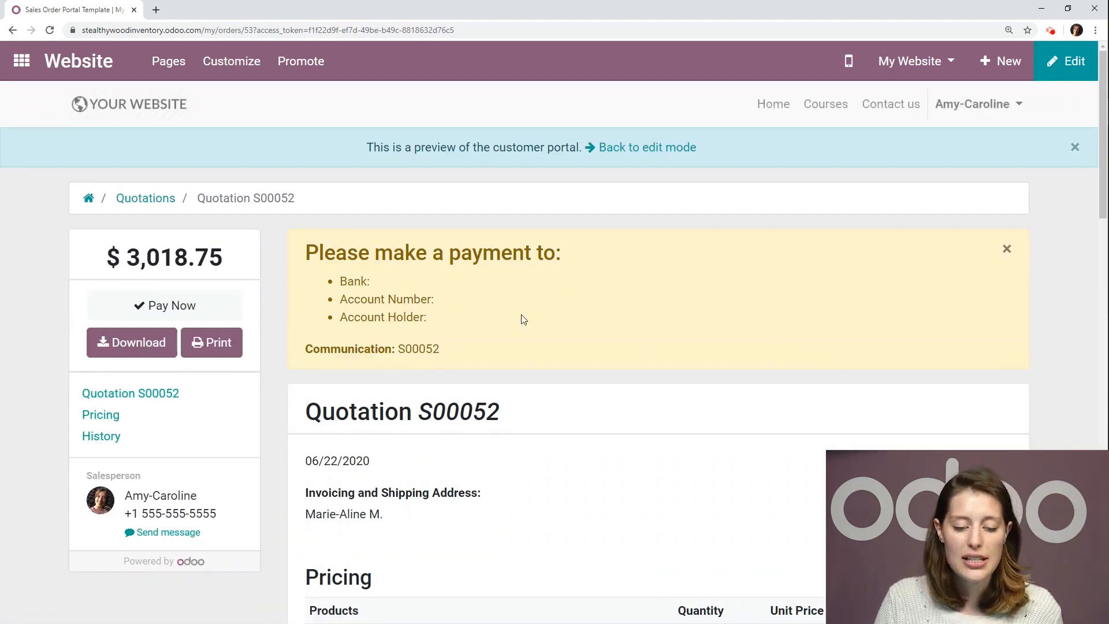
# Return to the order's edit mode and confirm it, and check its status in the rental orders overview before reopening it
pyautogui.click(665, 151)
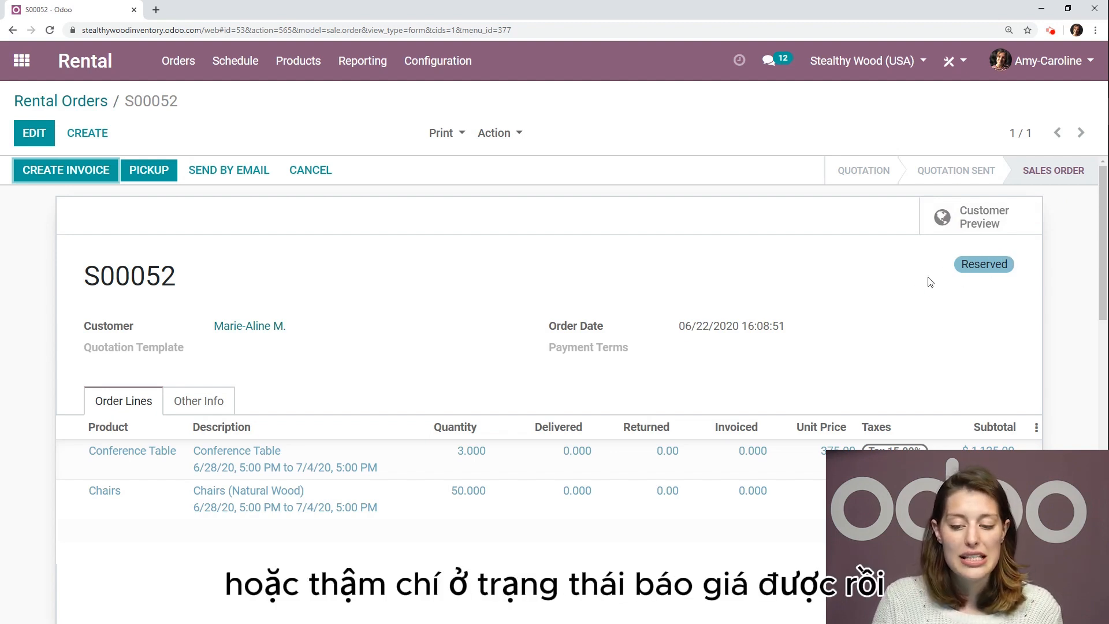
pyautogui.click(61, 101)
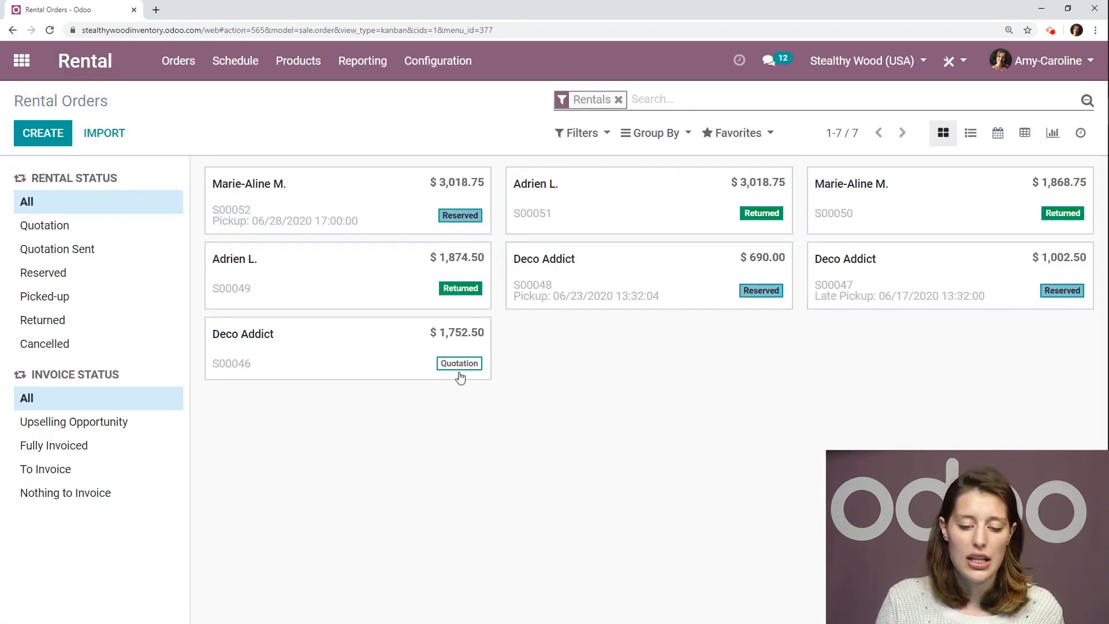
pyautogui.click(400, 207)
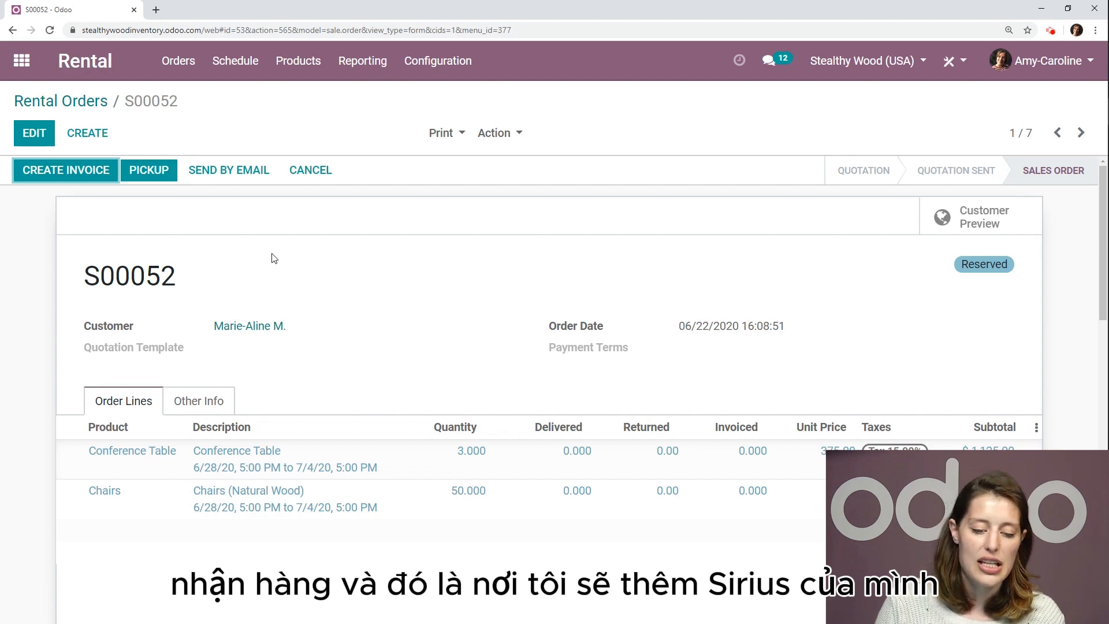
# Validate the order's pickup with serial numbers CT001, CT002 and CT003 for the Conference Table and all 50 chairs
pyautogui.click(151, 175)
pyautogui.click(614, 162)
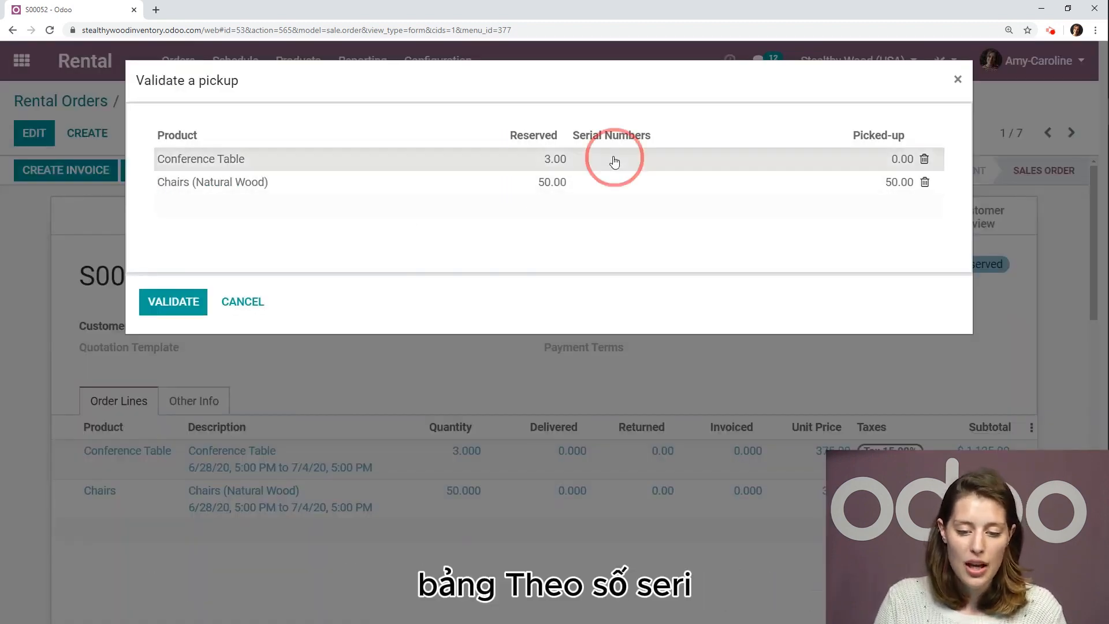
pyautogui.click(657, 170)
pyautogui.click(664, 164)
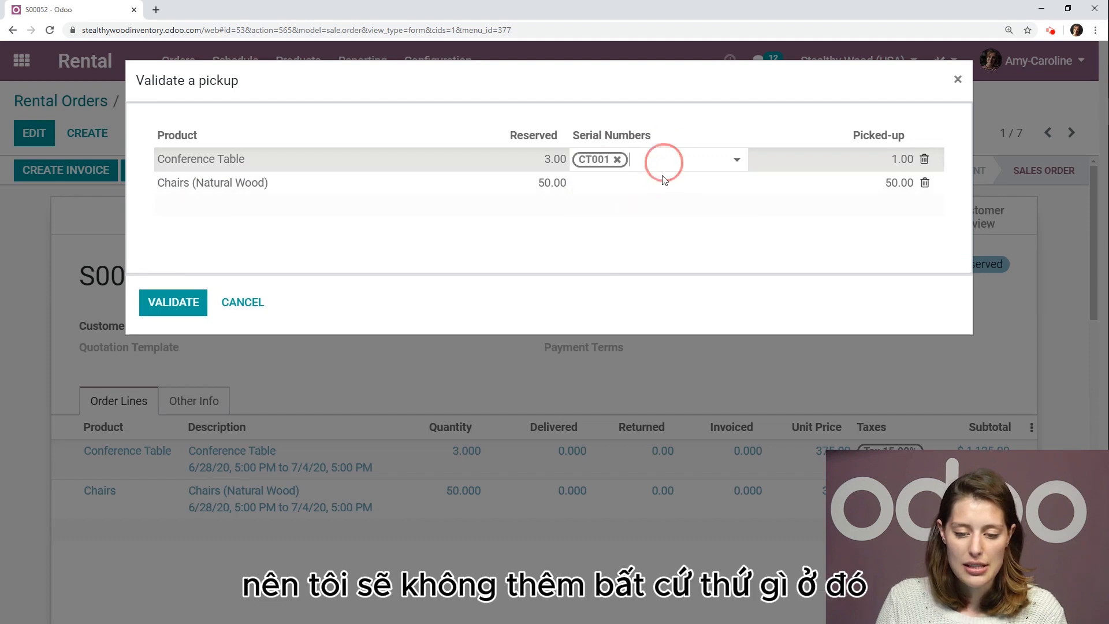
pyautogui.click(670, 184)
pyautogui.click(705, 164)
pyautogui.click(705, 196)
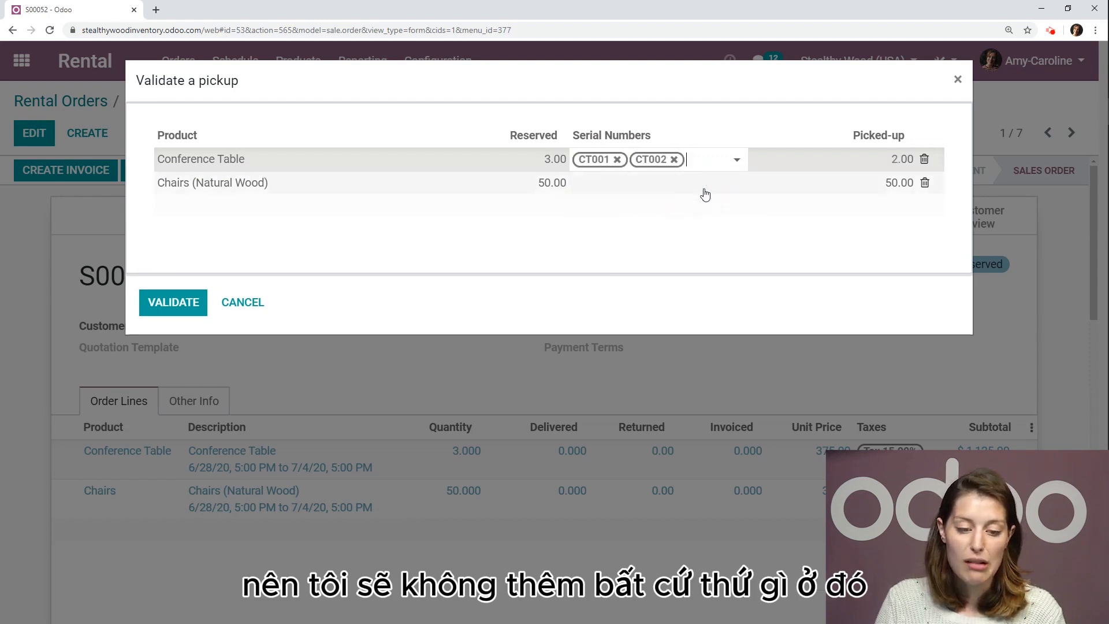
pyautogui.click(437, 127)
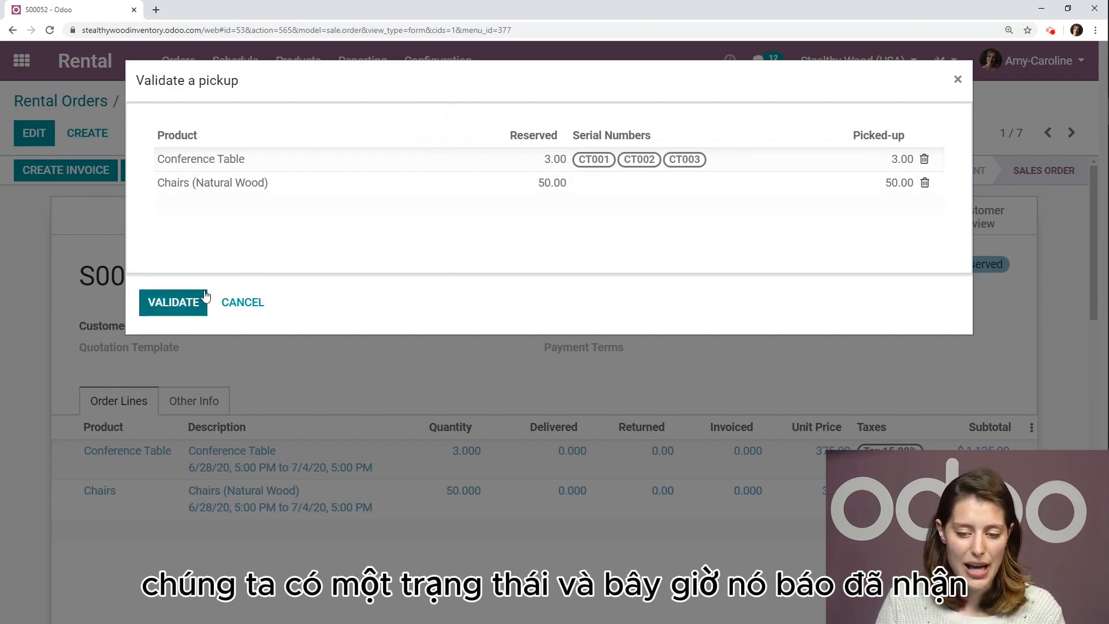
pyautogui.click(171, 300)
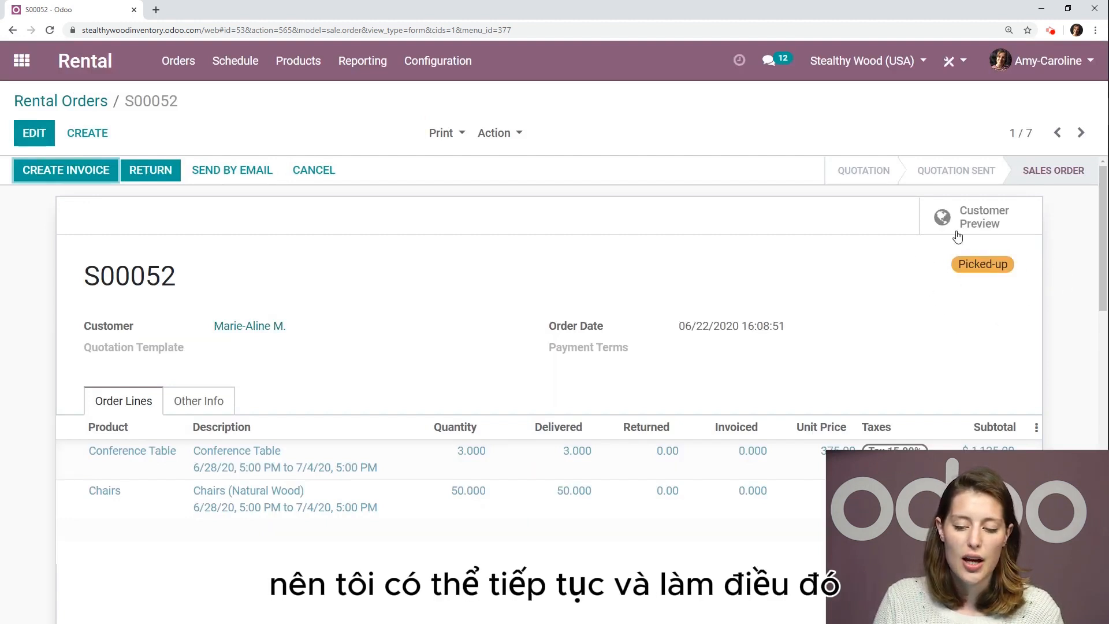
# Print and view the Pickup and Return Receipt, and review the pickup details logged in the order's message history
pyautogui.click(441, 133)
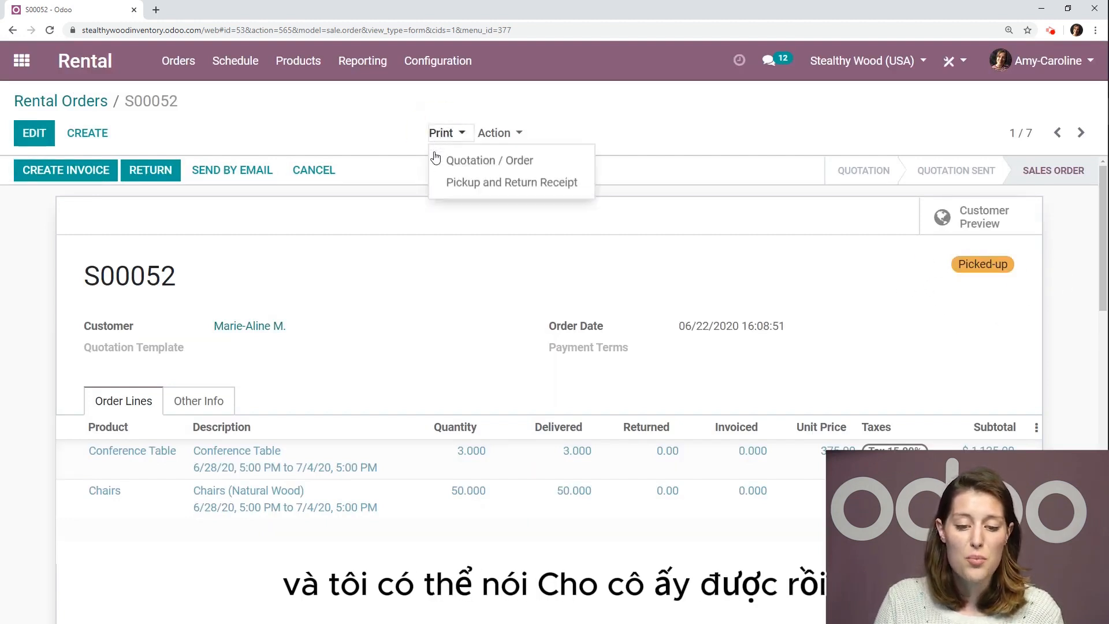
pyautogui.click(470, 190)
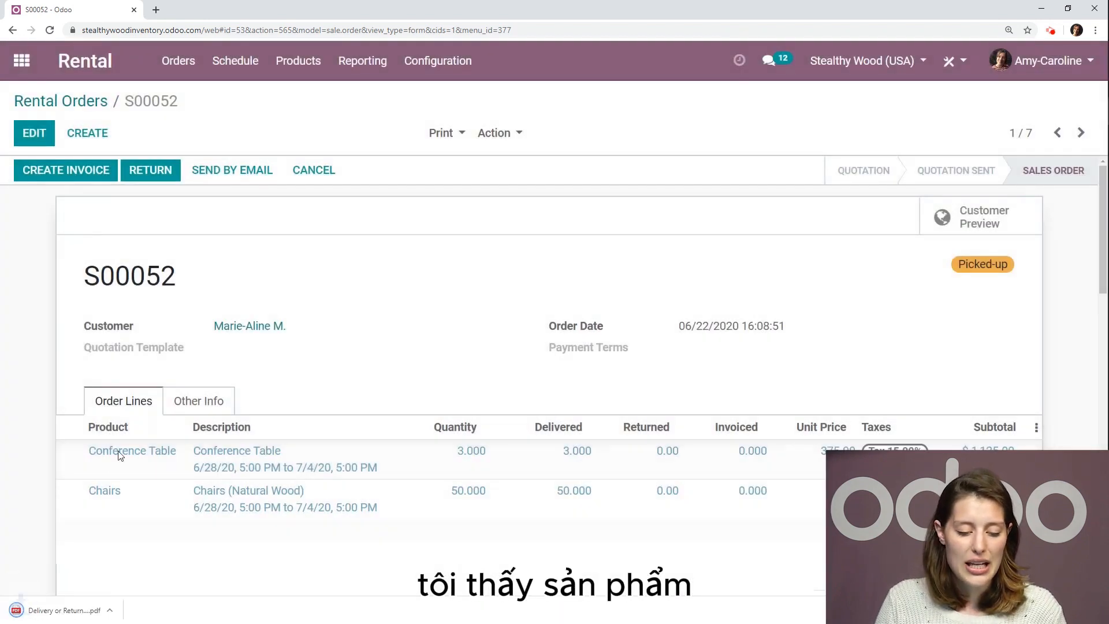
pyautogui.click(57, 610)
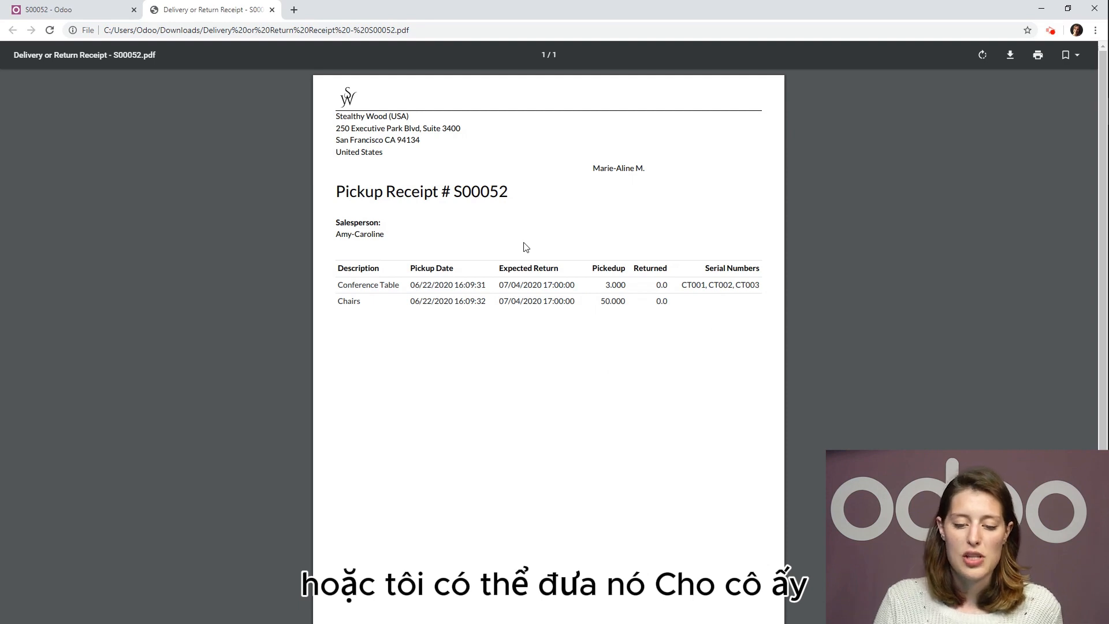
pyautogui.click(272, 10)
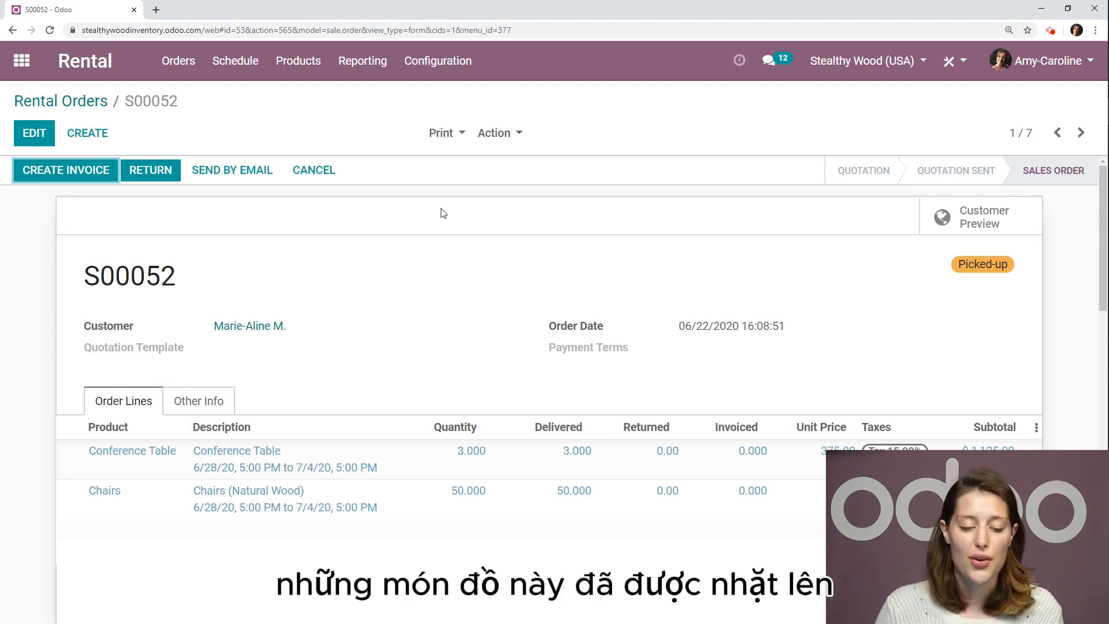
pyautogui.scroll(-5, 496, 237)
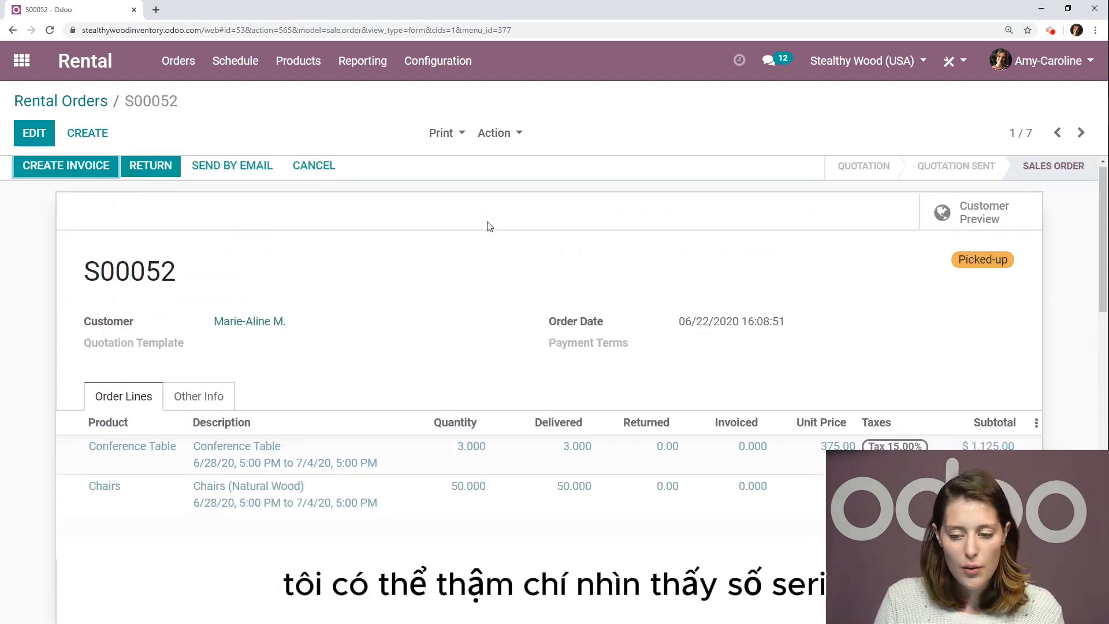
pyautogui.scroll(-5, 488, 231)
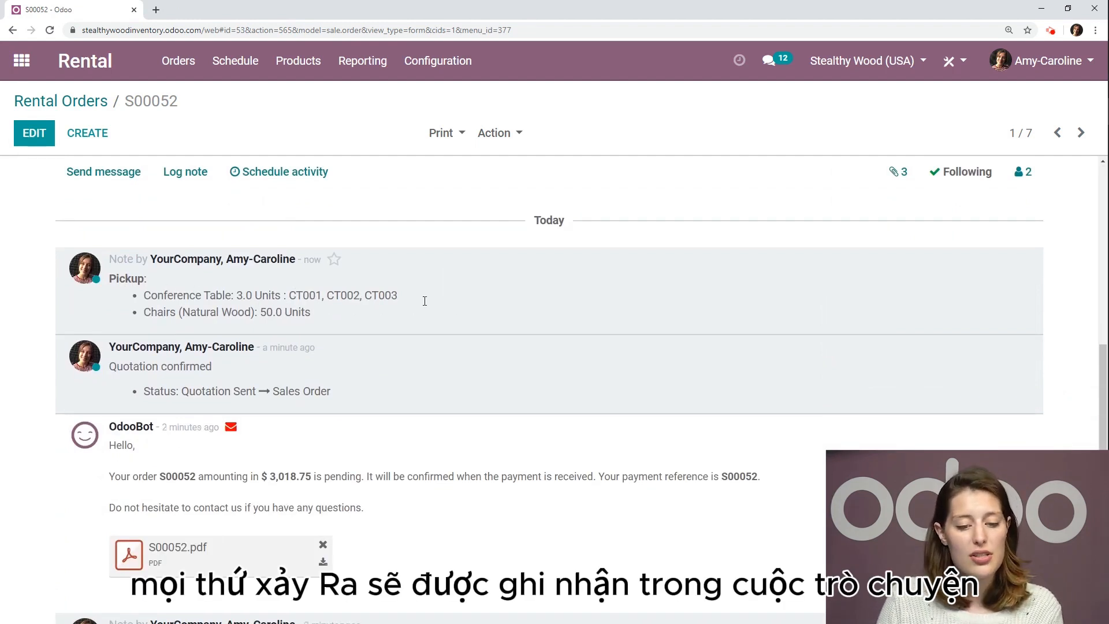
pyautogui.scroll(1, 254, 341)
pyautogui.scroll(4, 247, 354)
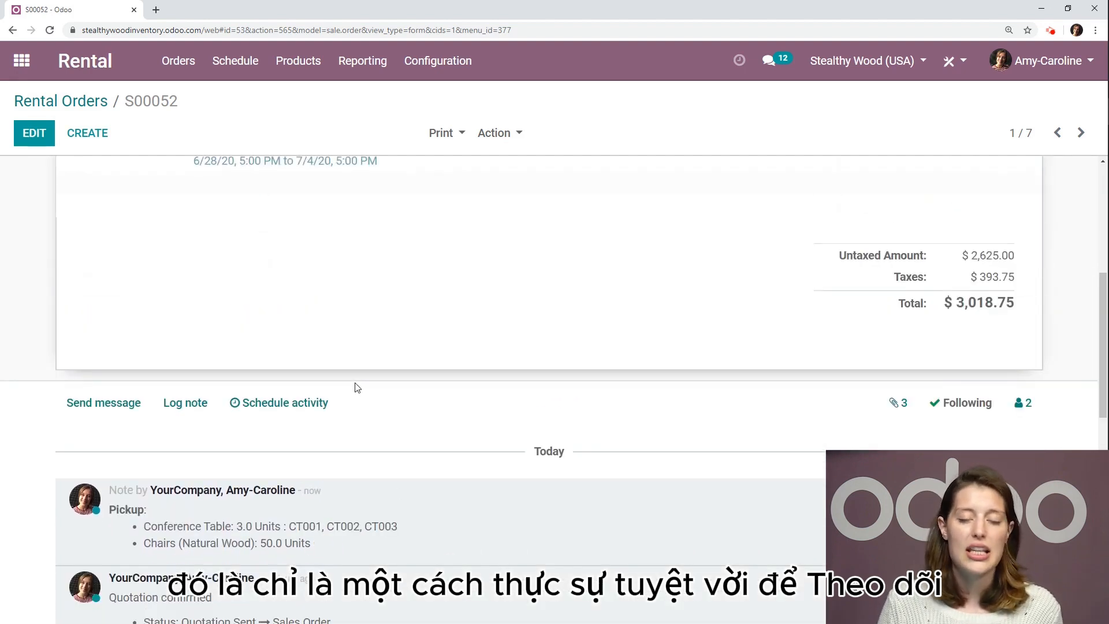
pyautogui.scroll(-3, 385, 386)
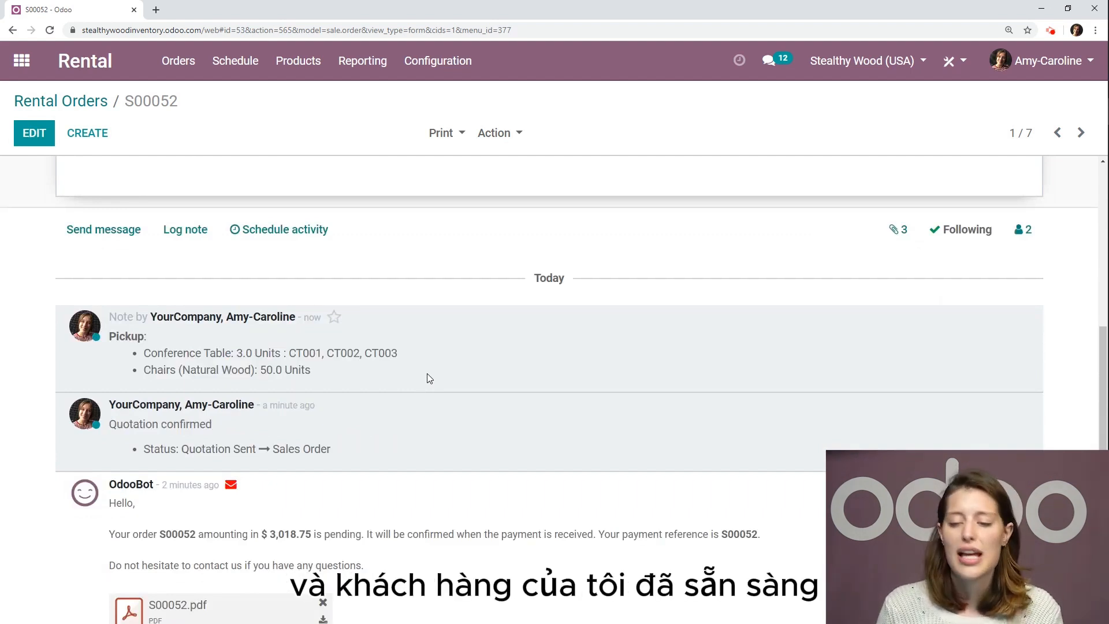
# Validate the order's return with Conference Table serial numbers CT001, CT002 and CT003 and all 50 chairs
pyautogui.scroll(10, 428, 377)
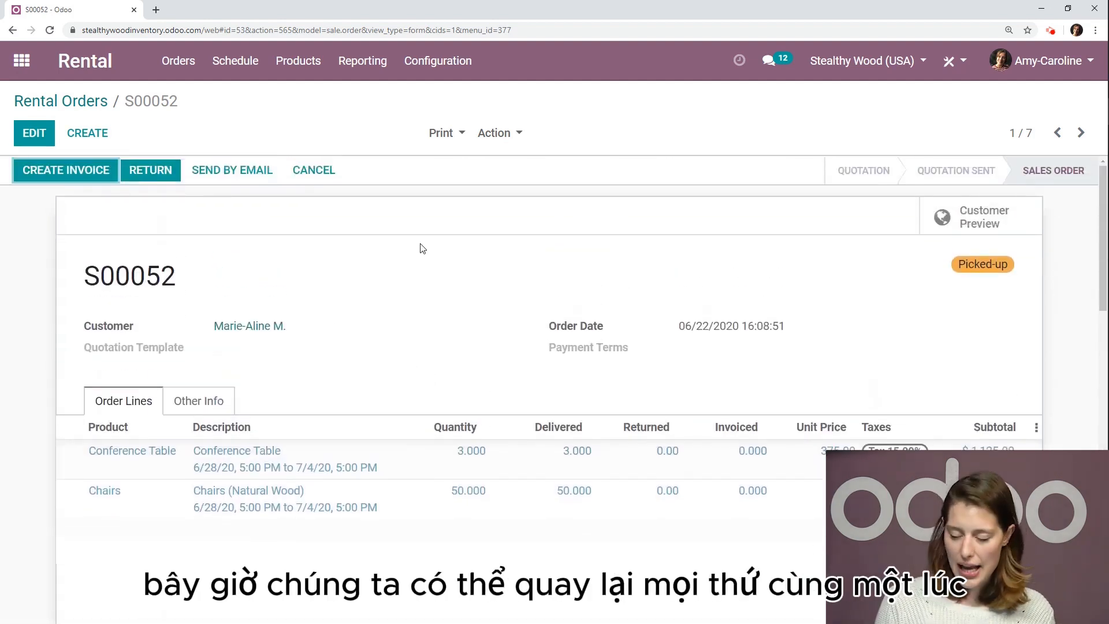
pyautogui.click(153, 169)
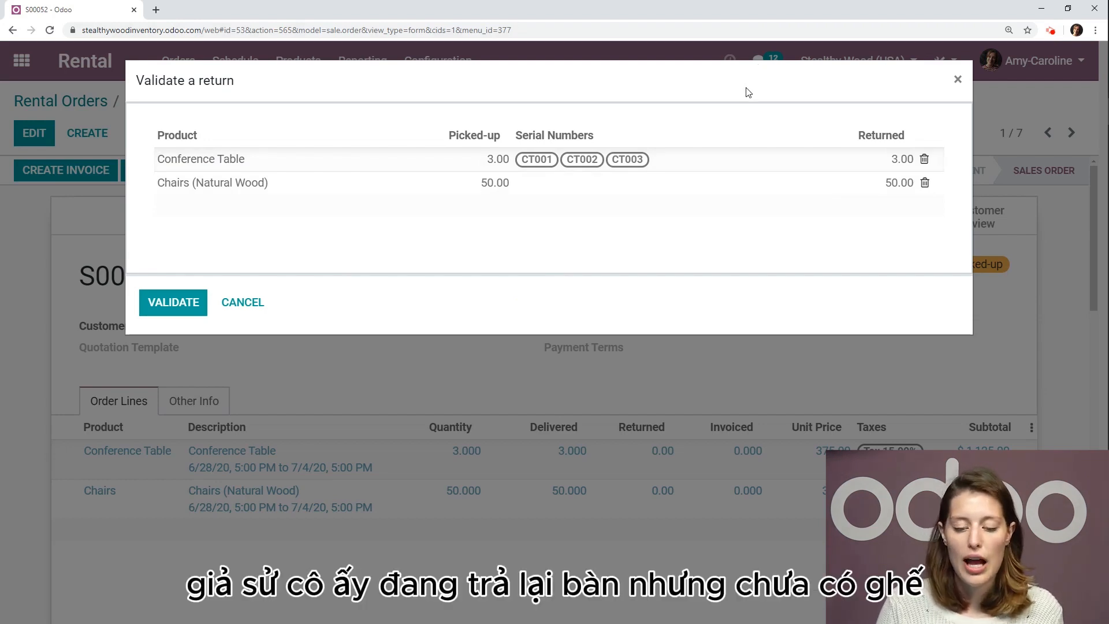
pyautogui.click(679, 162)
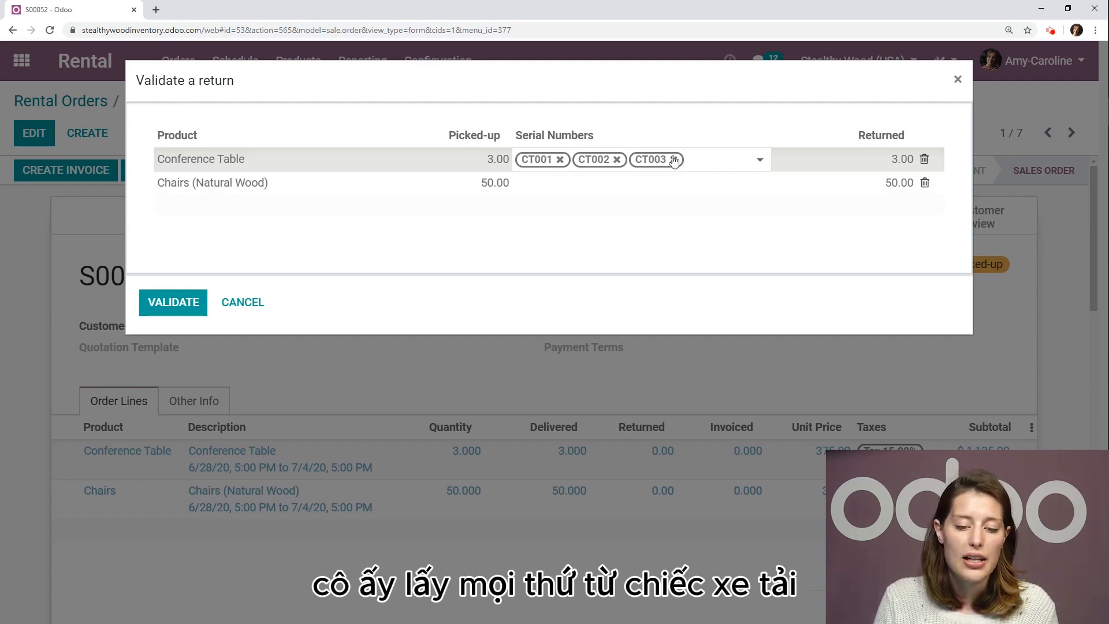
pyautogui.click(871, 184)
pyautogui.click(793, 115)
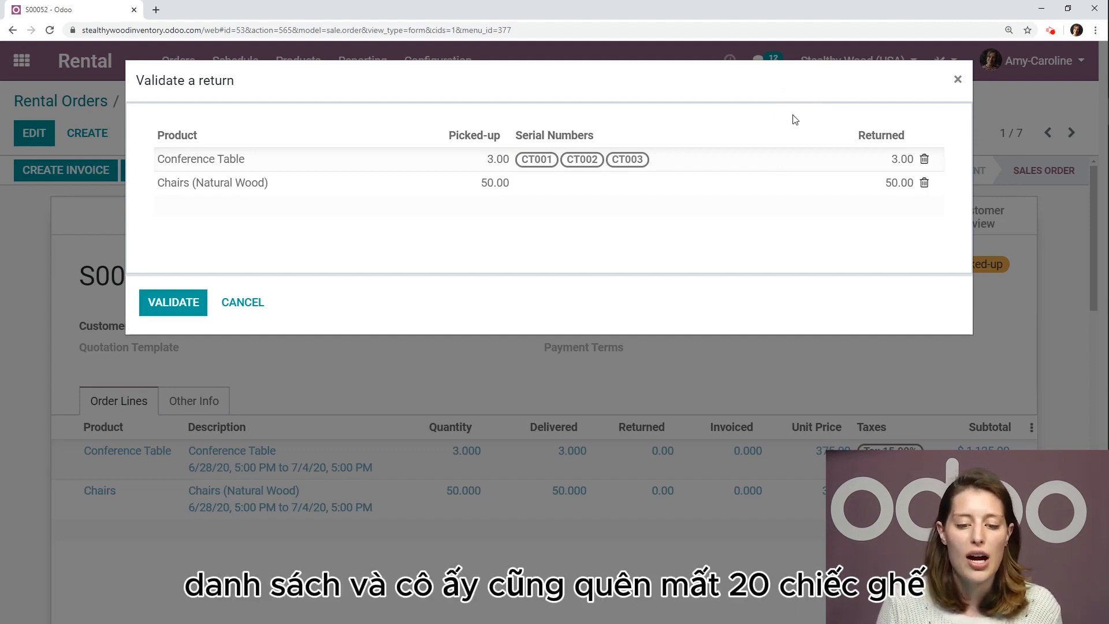
pyautogui.click(684, 160)
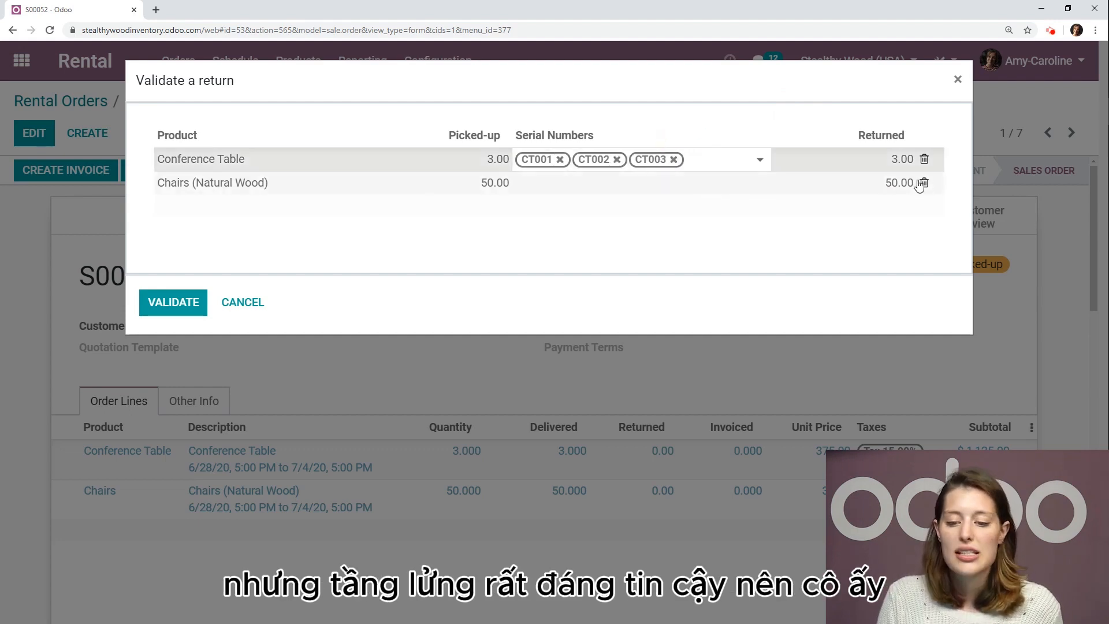
pyautogui.click(892, 183)
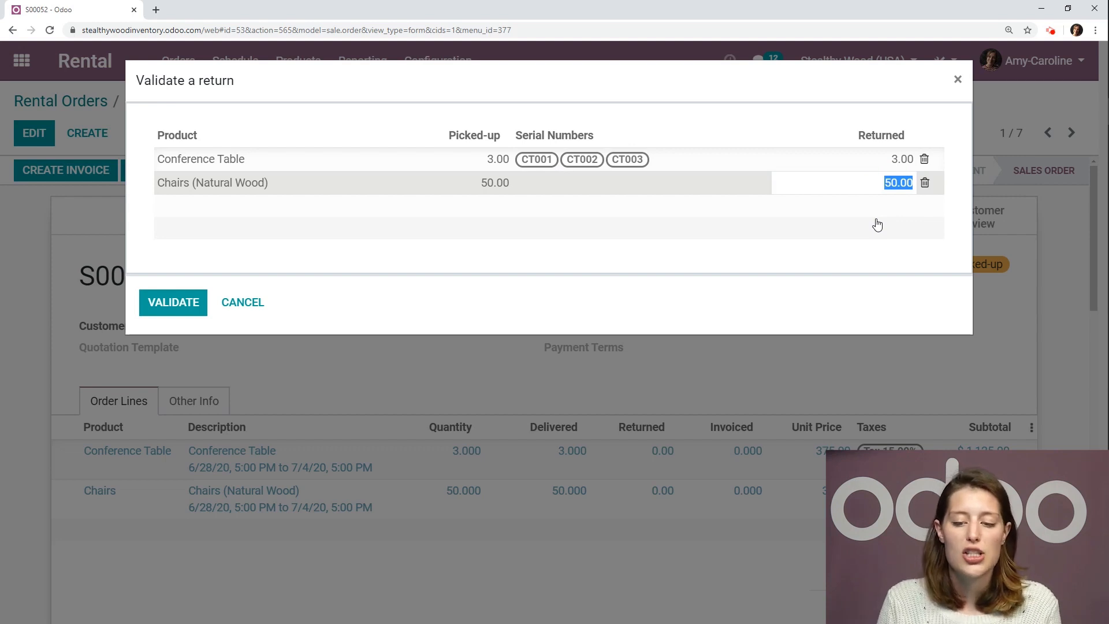
pyautogui.click(743, 95)
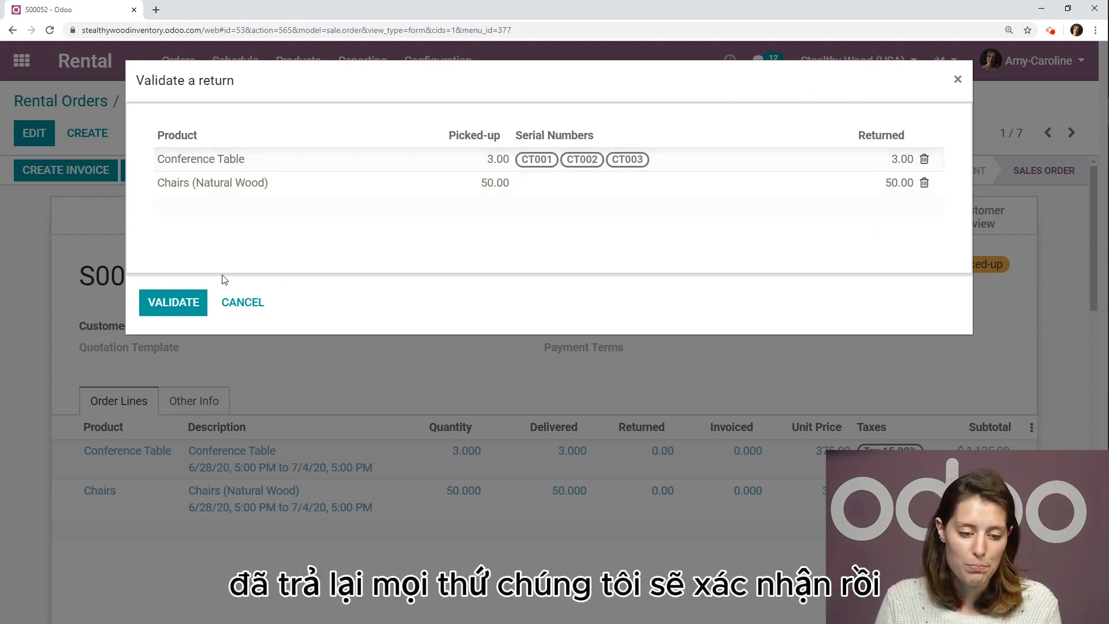
pyautogui.click(186, 299)
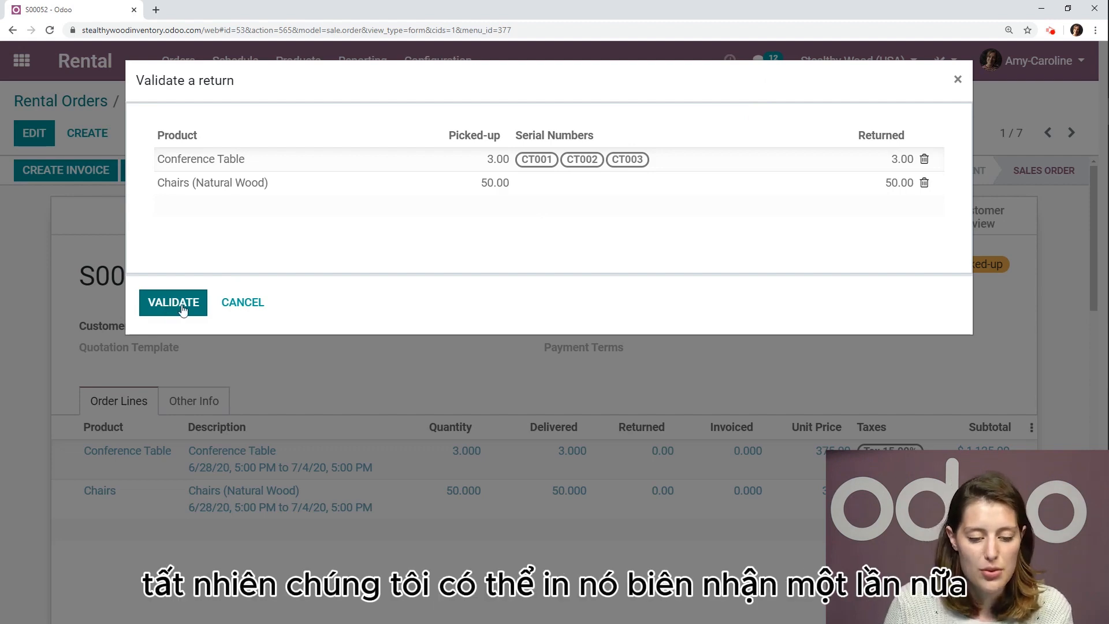
pyautogui.click(181, 305)
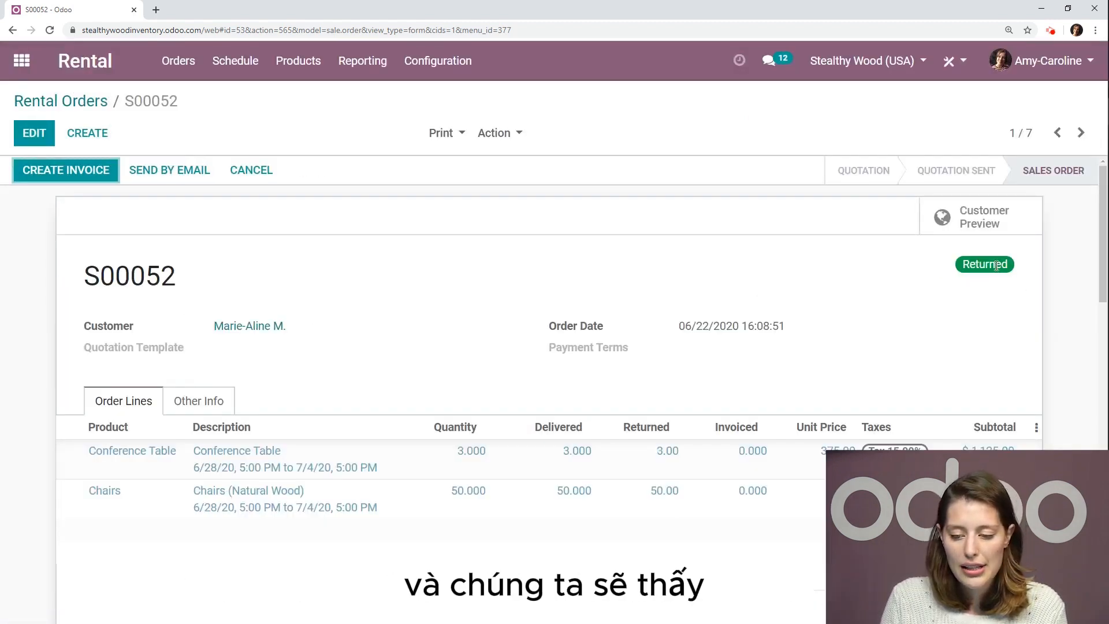
# Print and view the Pickup and Return Receipt for the returned order, and review the return details logged in its message history
pyautogui.click(439, 133)
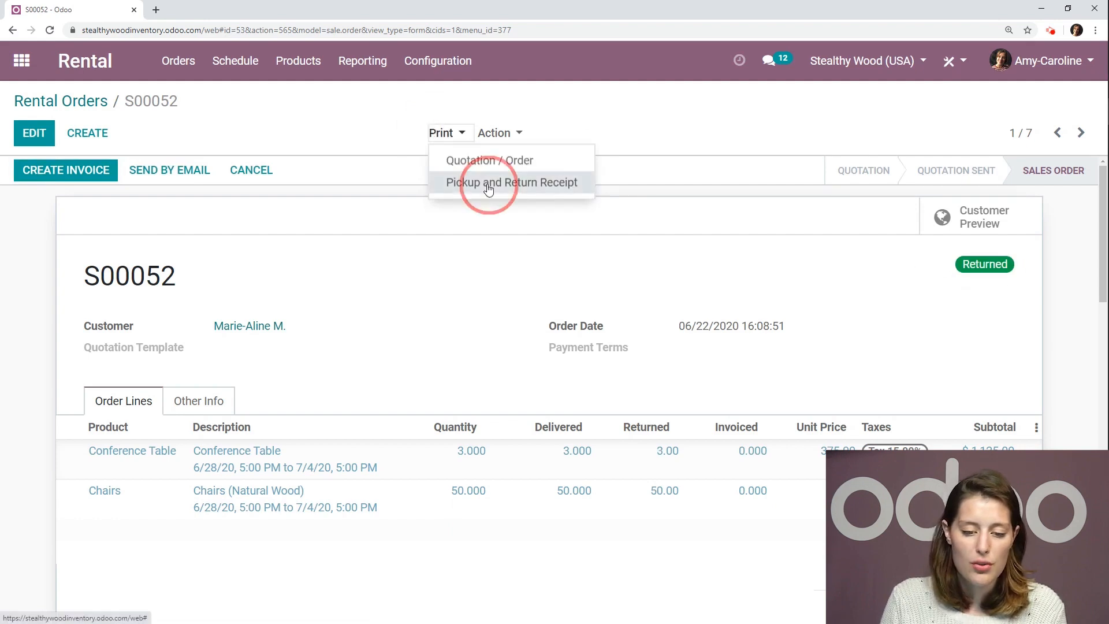
pyautogui.click(470, 180)
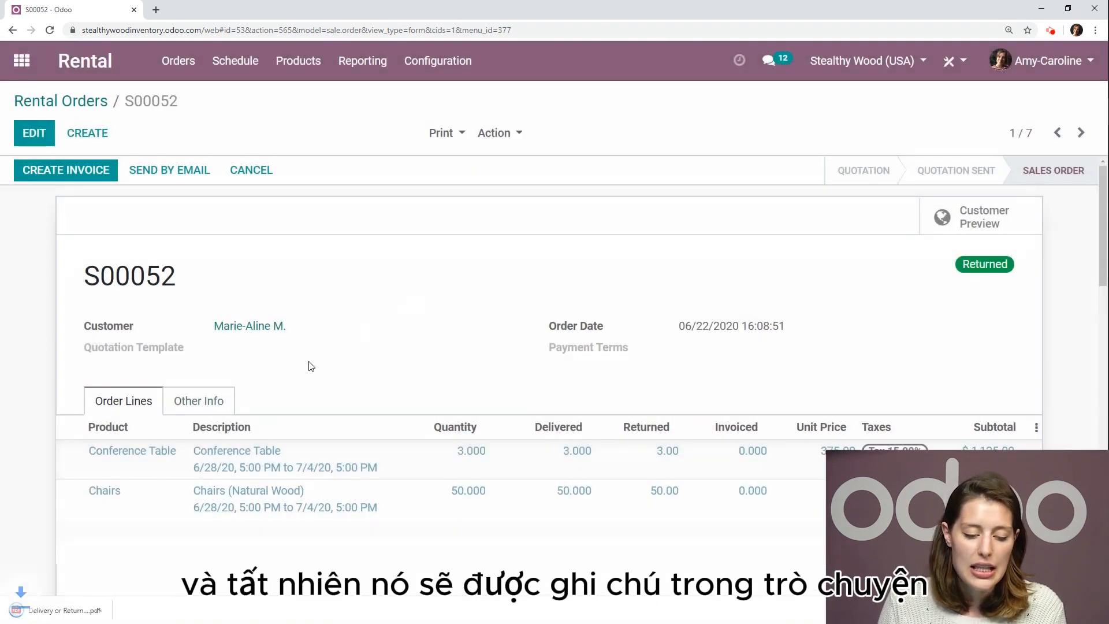
pyautogui.click(77, 614)
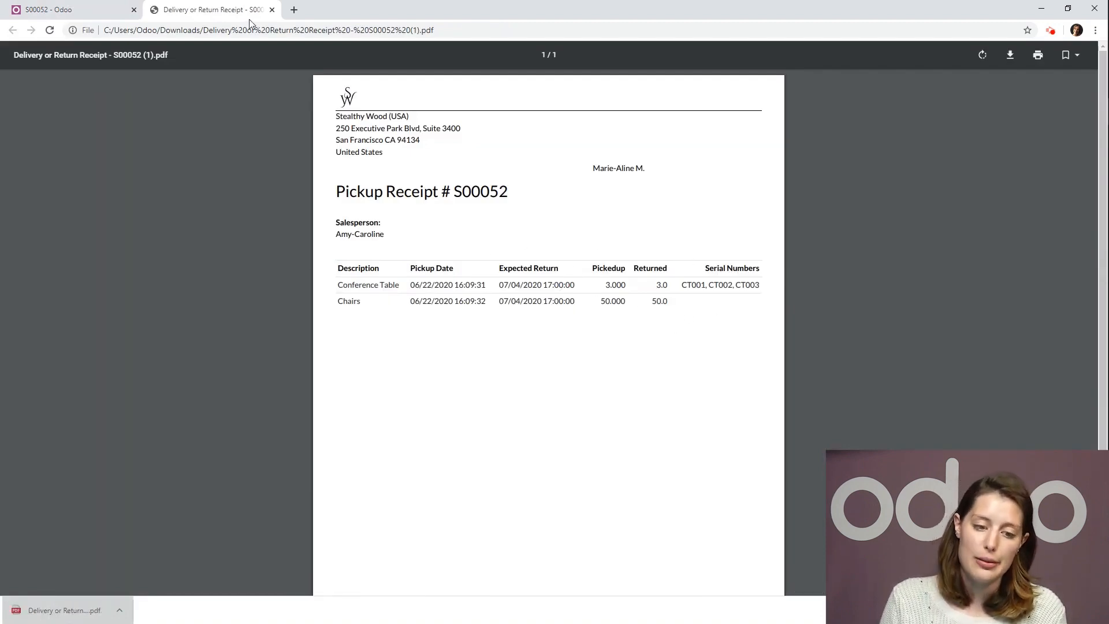
pyautogui.click(272, 10)
pyautogui.scroll(-8, 711, 306)
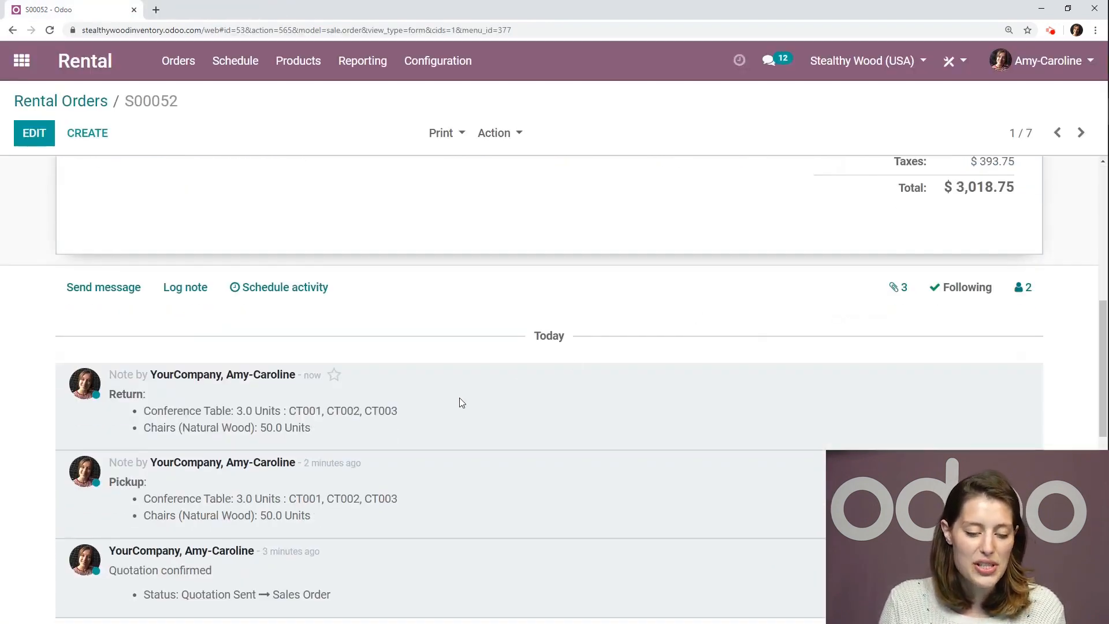
pyautogui.scroll(10, 446, 456)
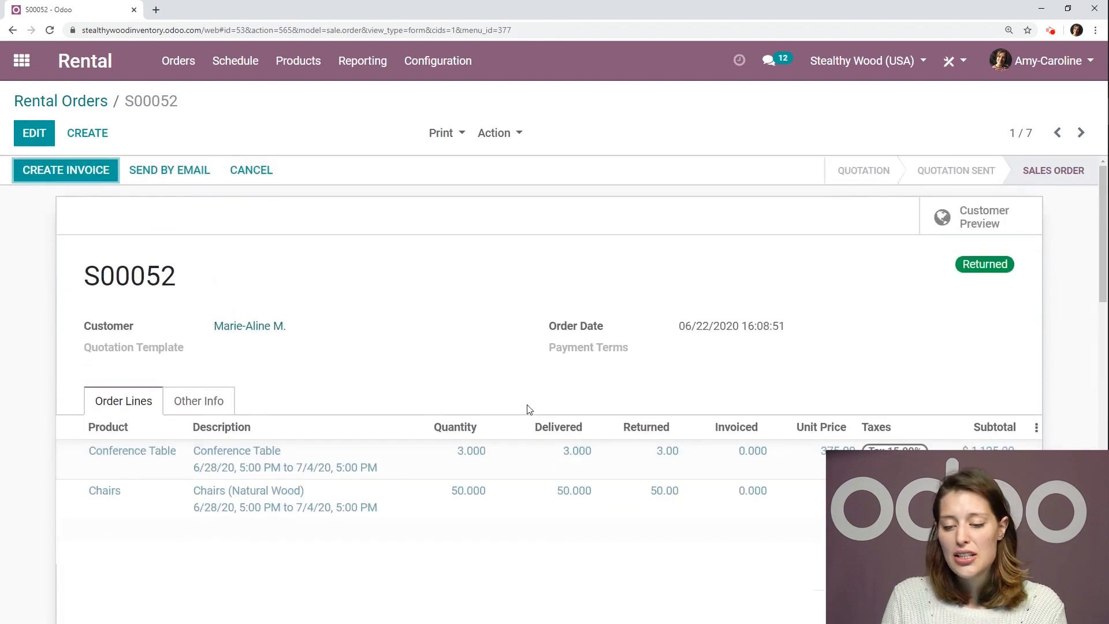